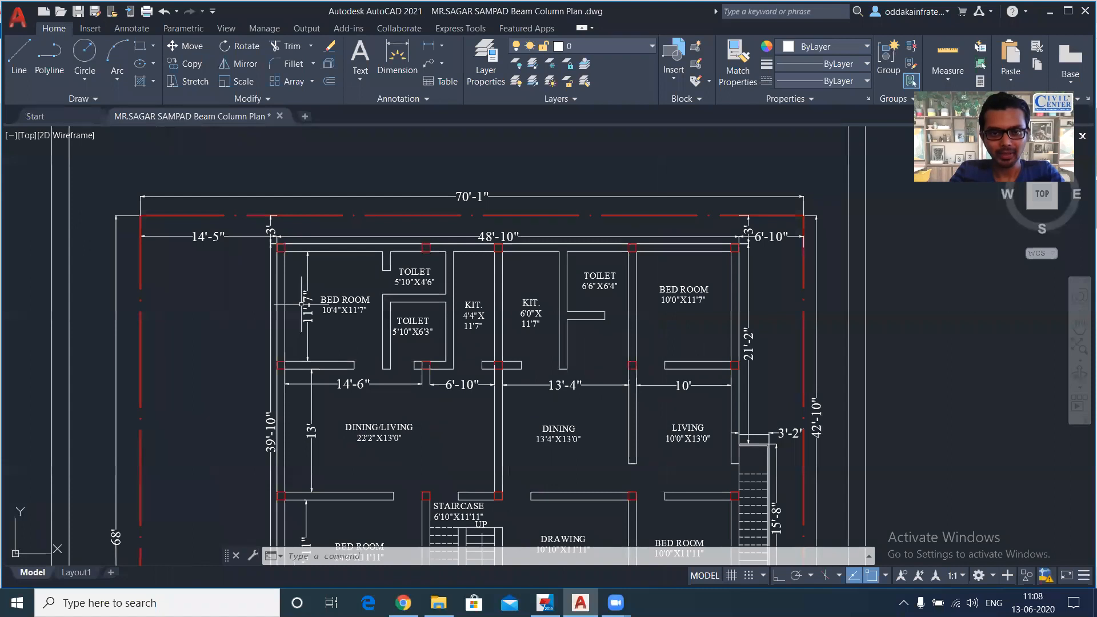
Examine the room layout, column positions and overall dimensions of the floor plan.
scroll(375, 297, up, 2)
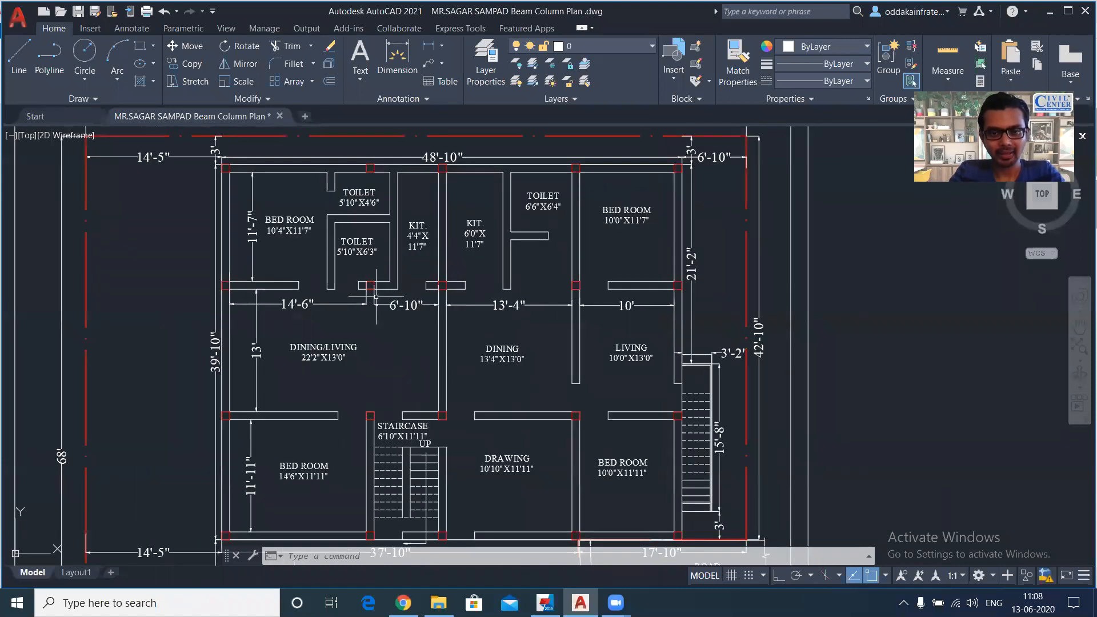
scroll(376, 298, down, 2)
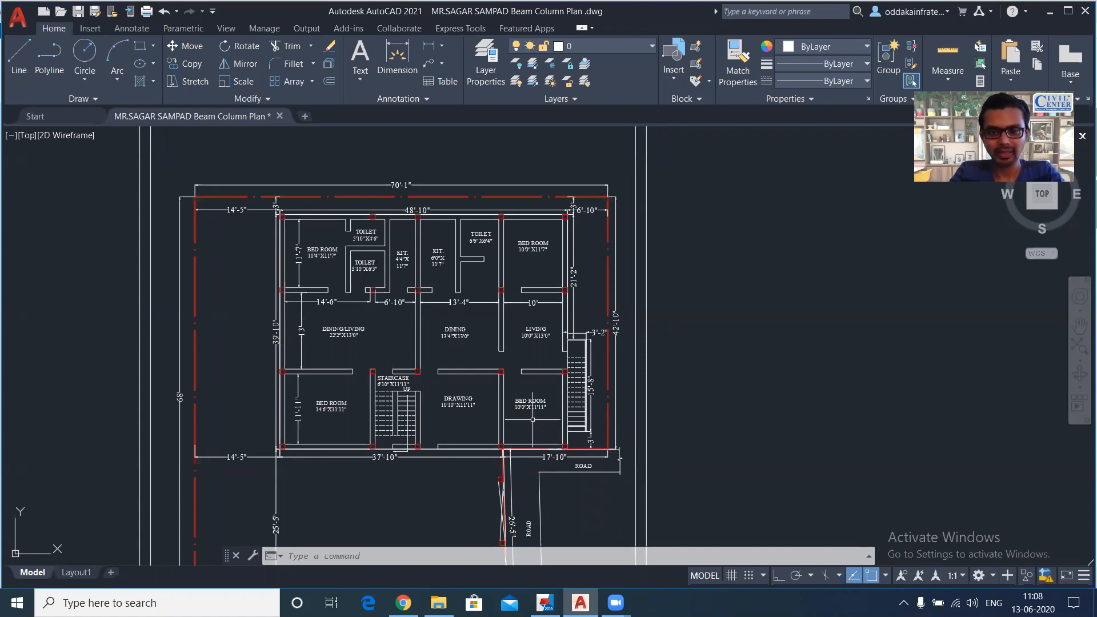
scroll(313, 211, up, 2)
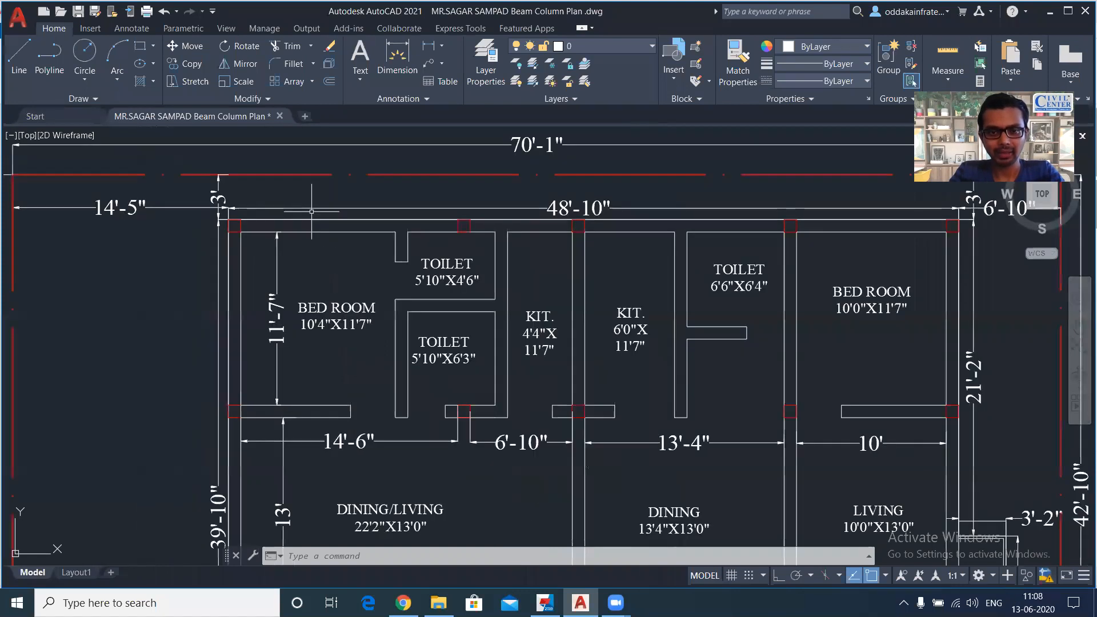
middle_drag(652, 249, 638, 255)
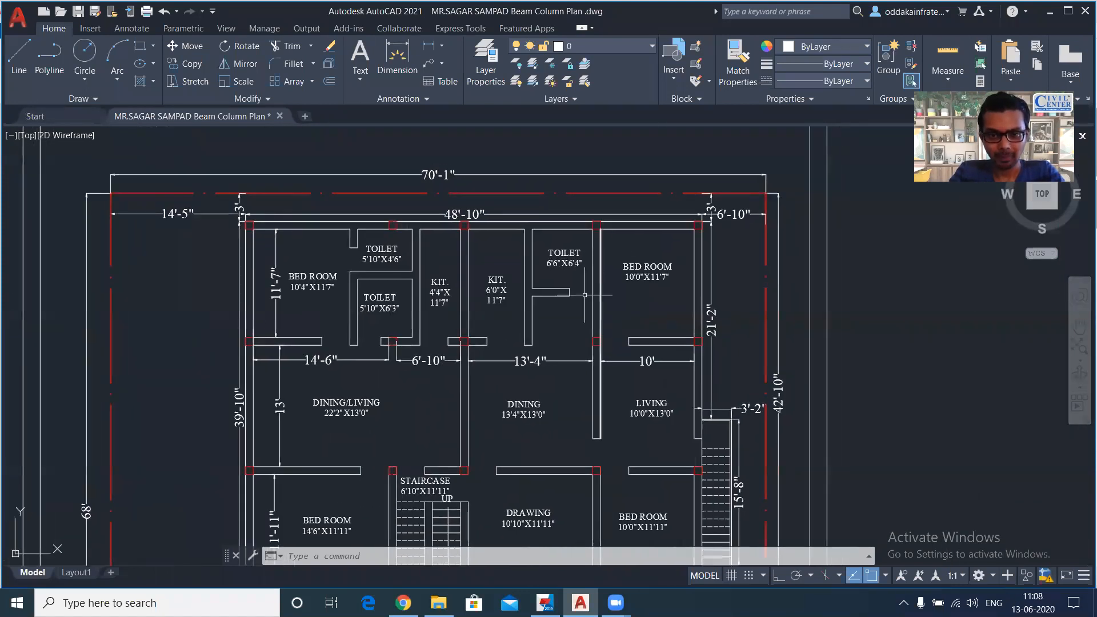
middle_drag(553, 340, 552, 264)
scroll(552, 264, down, 2)
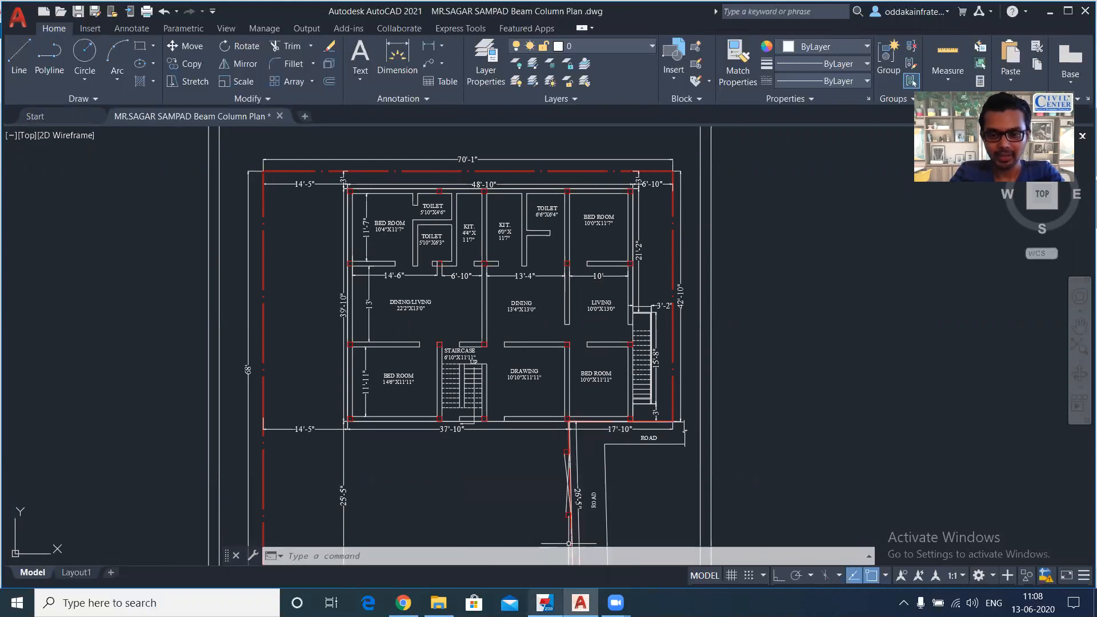
Switch to Tekla Structural Designer and examine the building's 3D concrete frame with its imposed slab loads.
key(alt+Tab)
middle_drag(841, 408, 732, 403)
scroll(665, 440, up, 1)
middle_drag(666, 440, 745, 410)
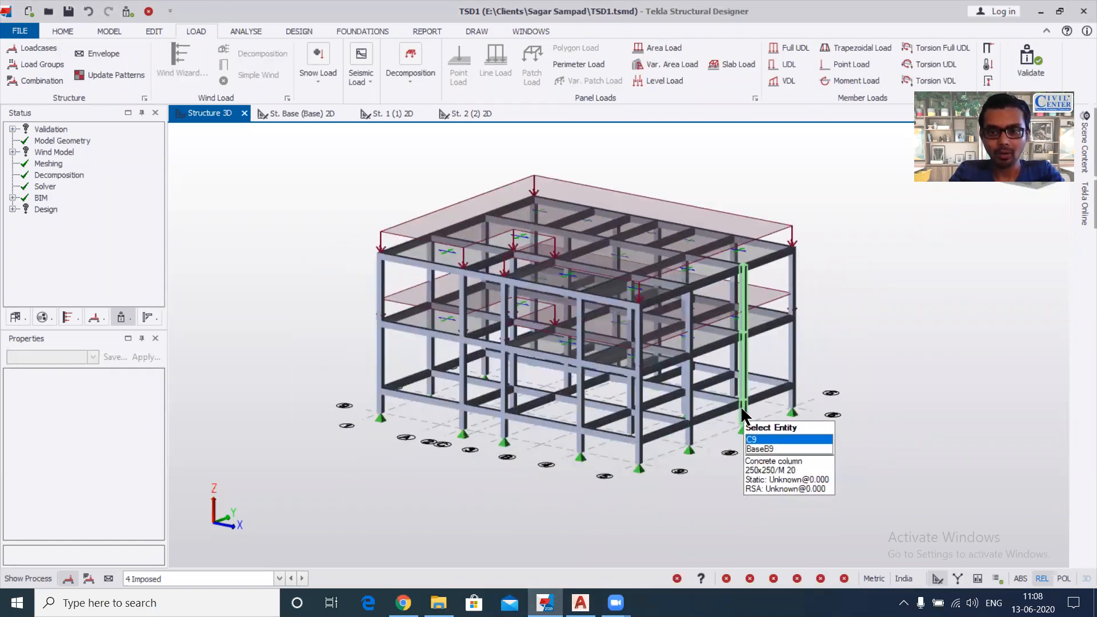
scroll(641, 348, up, 2)
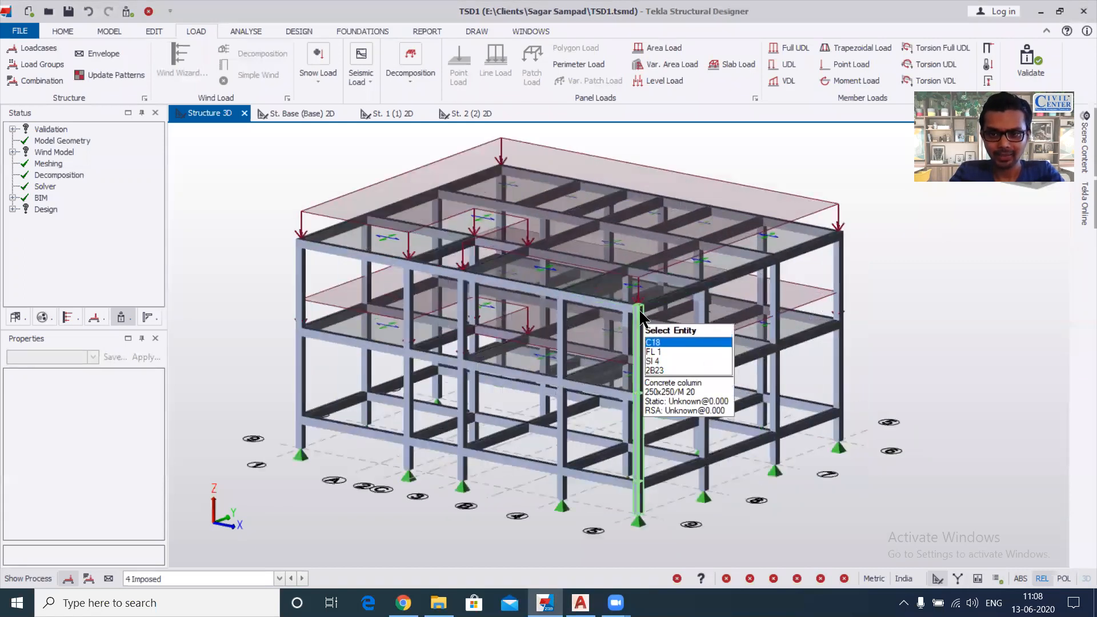
scroll(826, 320, down, 1)
scroll(873, 334, down, 1)
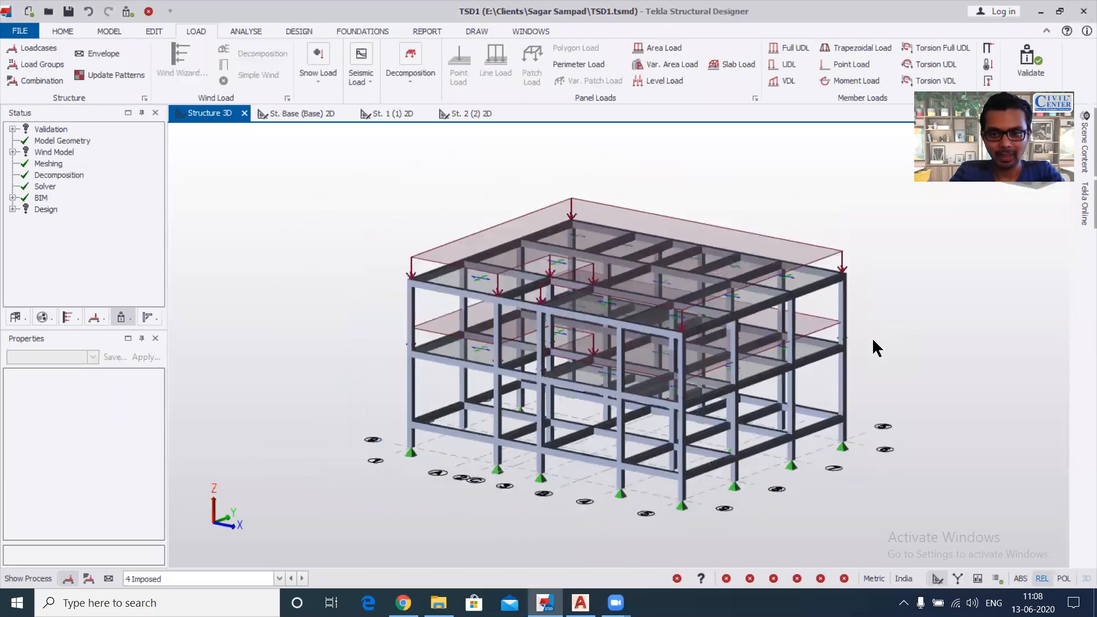
scroll(874, 340, up, 3)
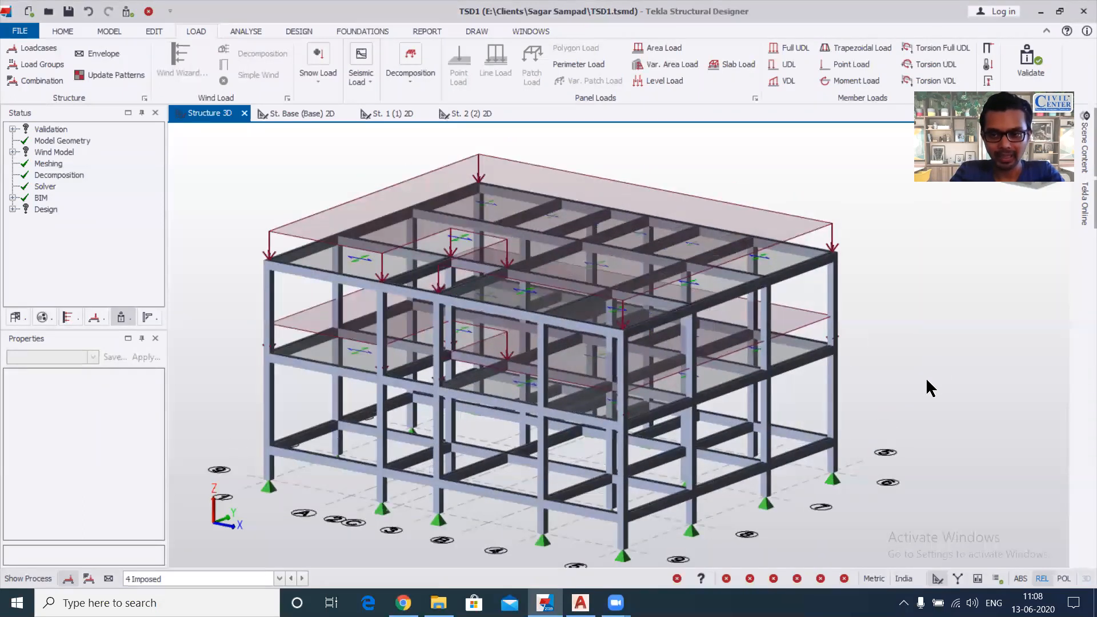
scroll(821, 370, down, 1)
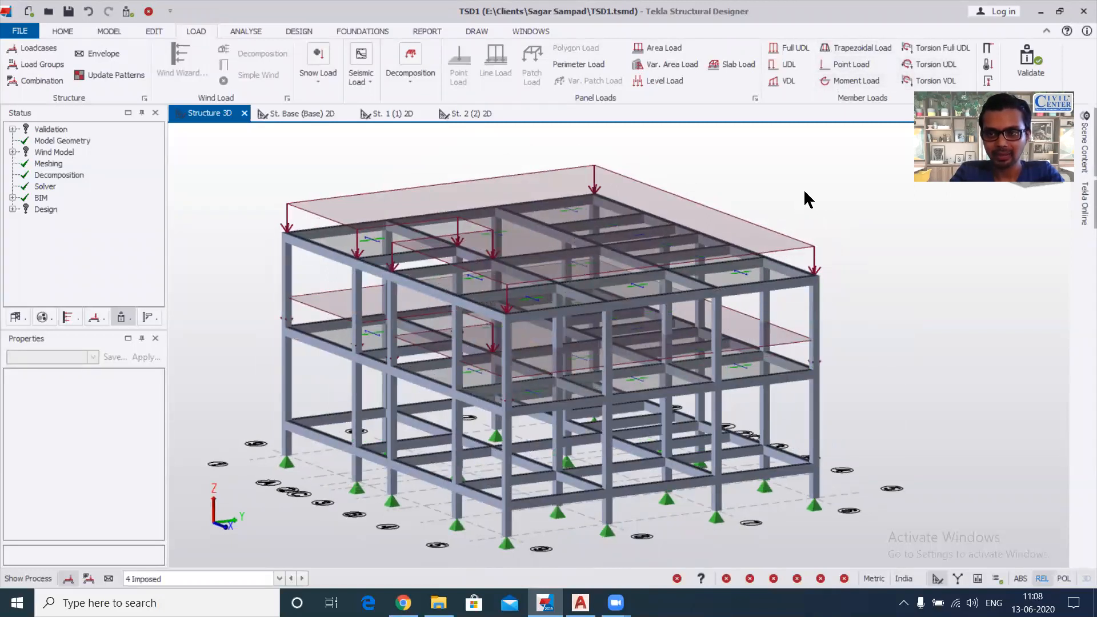
Measure the height of the corner column from the base-level beams up to the roof.
click(109, 31)
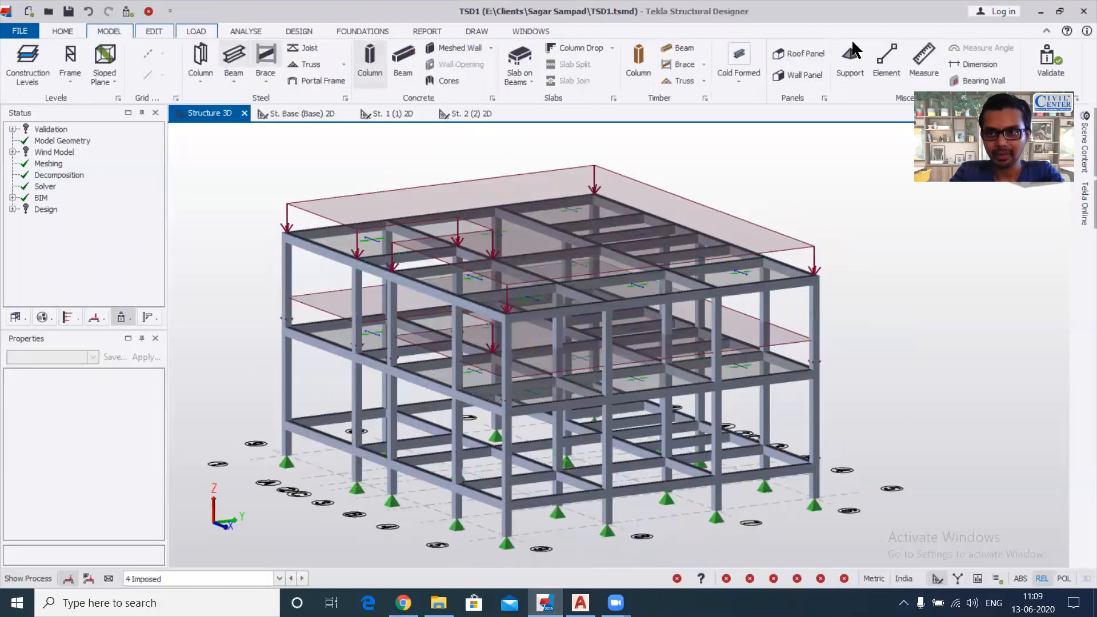
click(922, 57)
click(814, 462)
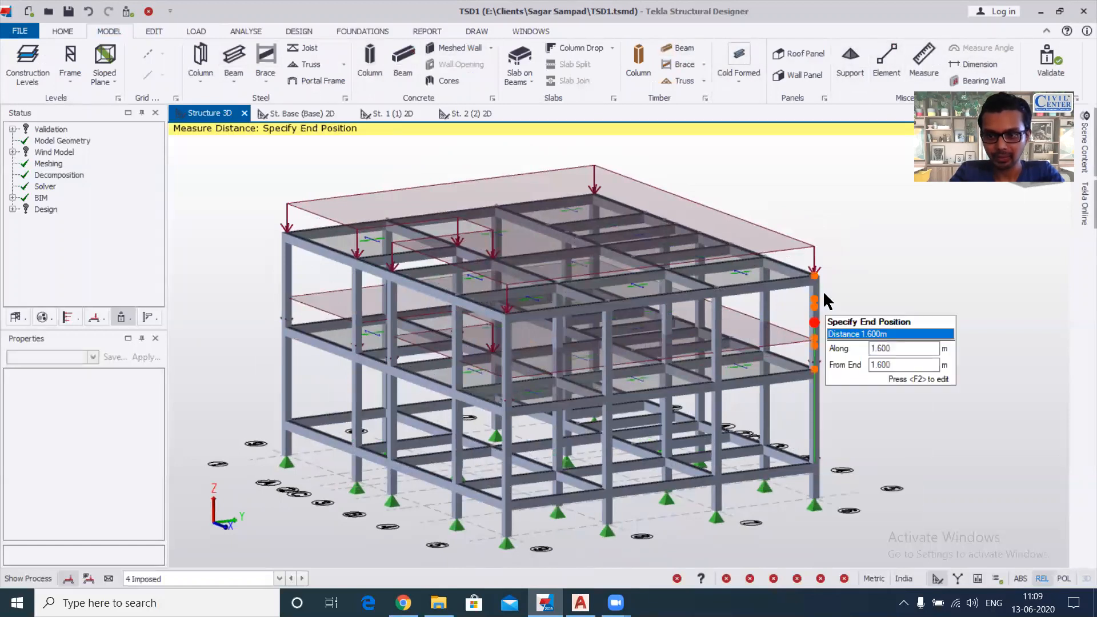
click(819, 276)
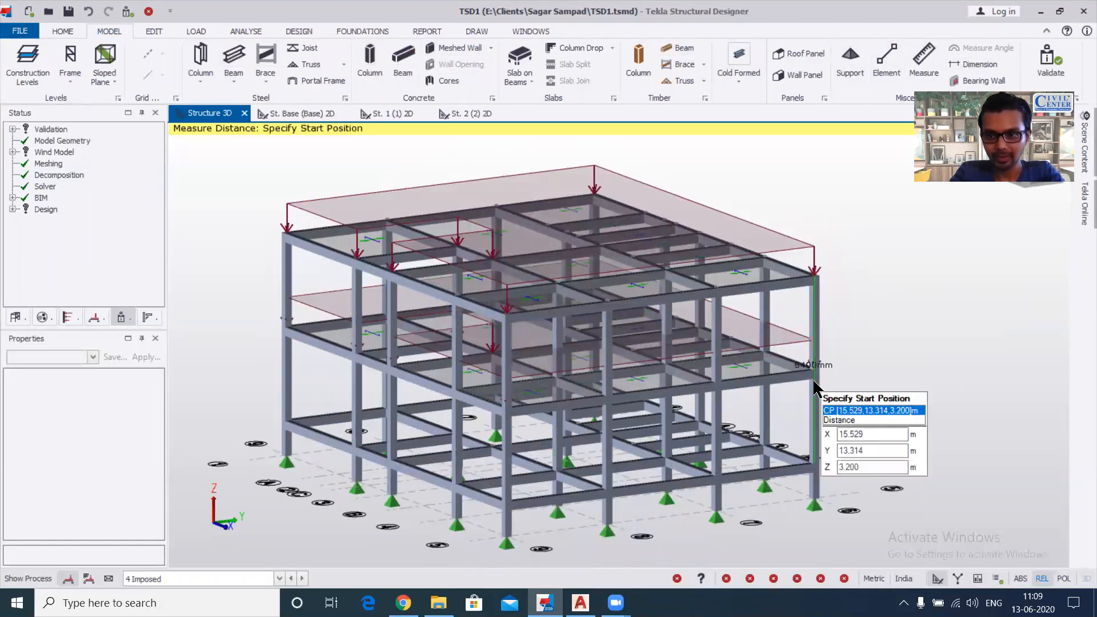
scroll(812, 373, up, 5)
scroll(811, 373, down, 5)
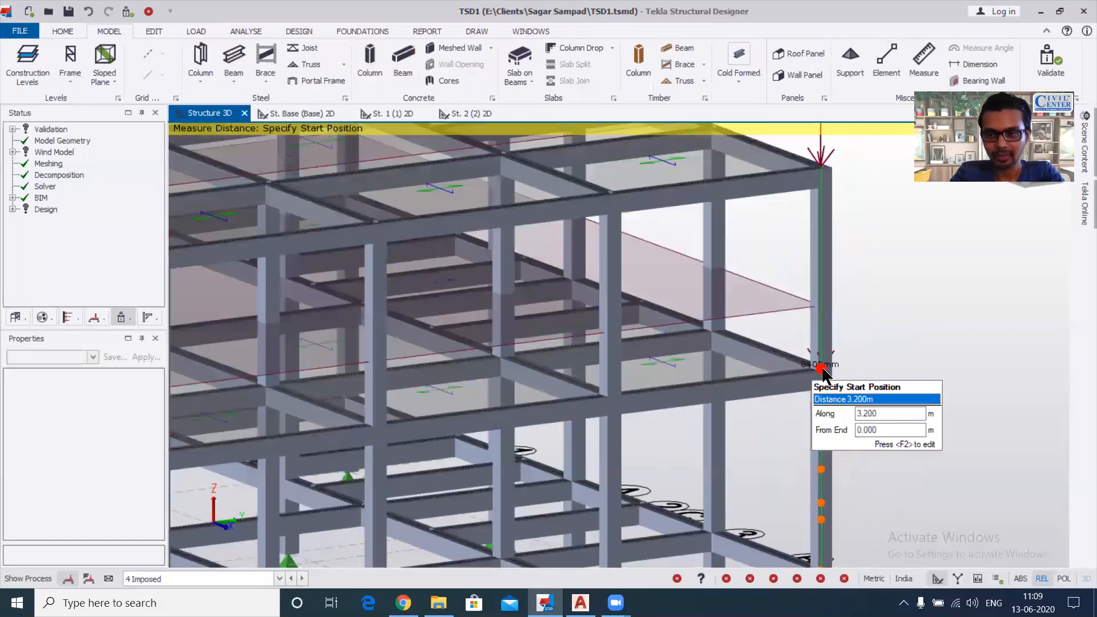
scroll(890, 360, down, 2)
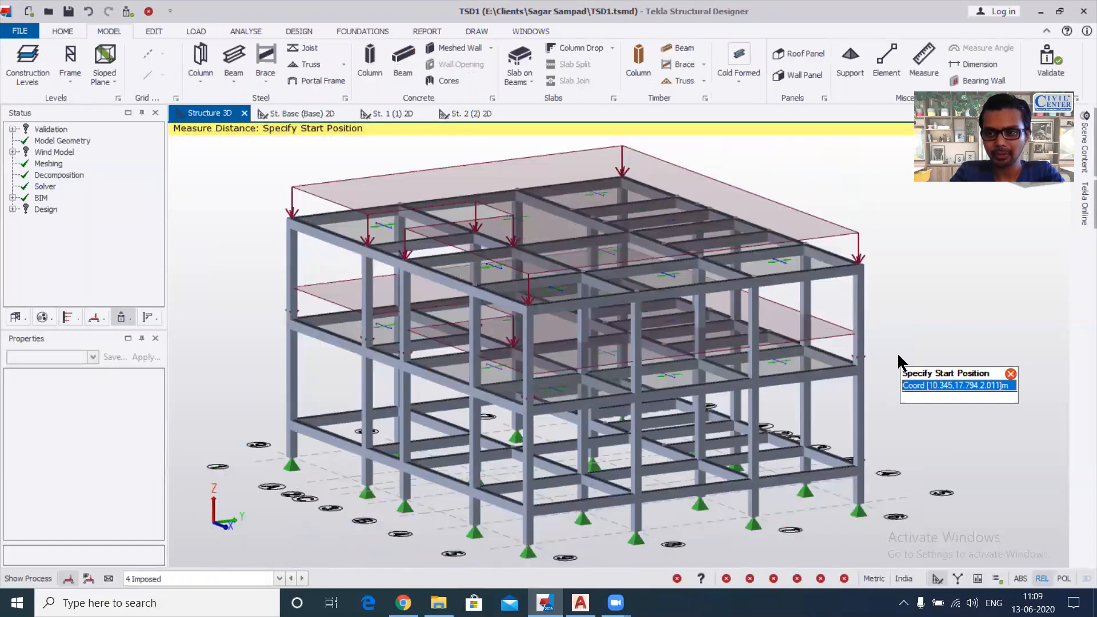
scroll(893, 353, down, 1)
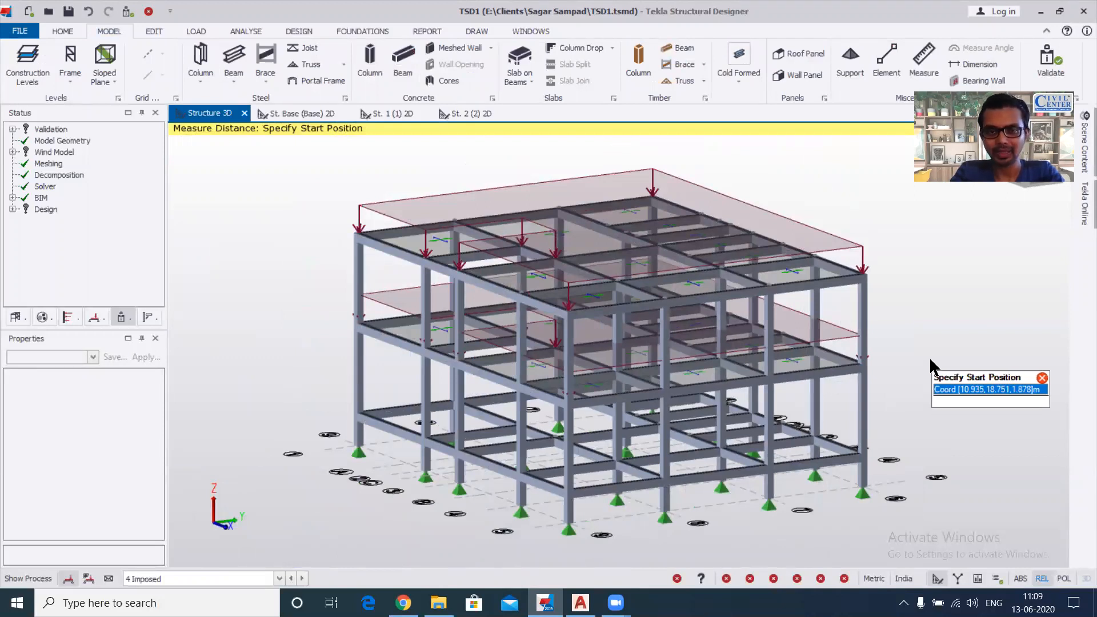
key(Escape)
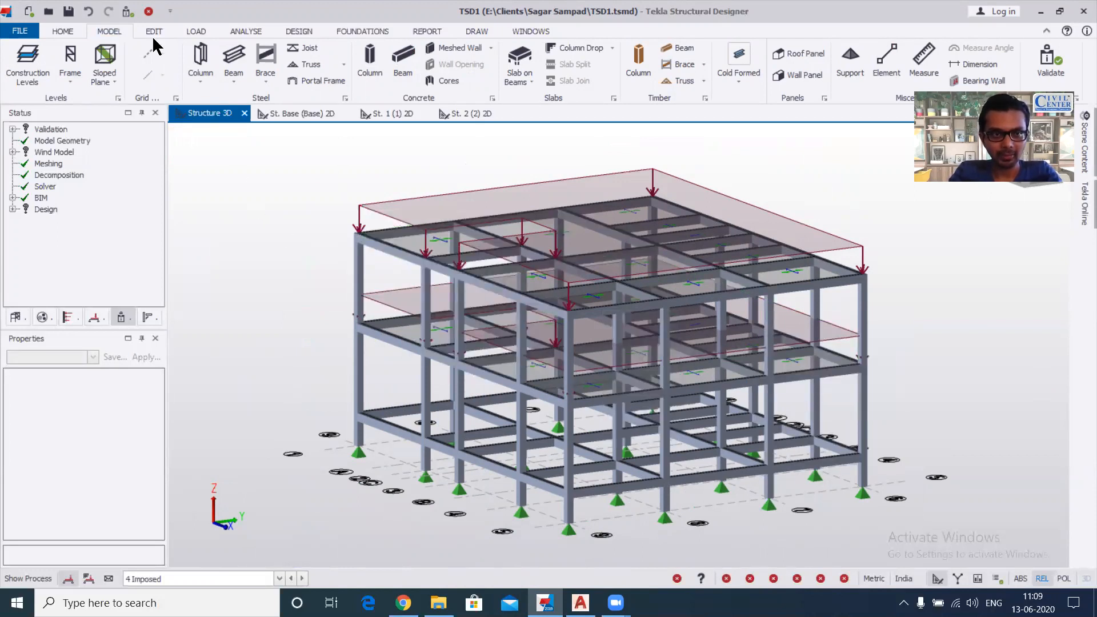
Start the Seismic Wizard and accept Code Spectra as the analysis procedure.
click(194, 33)
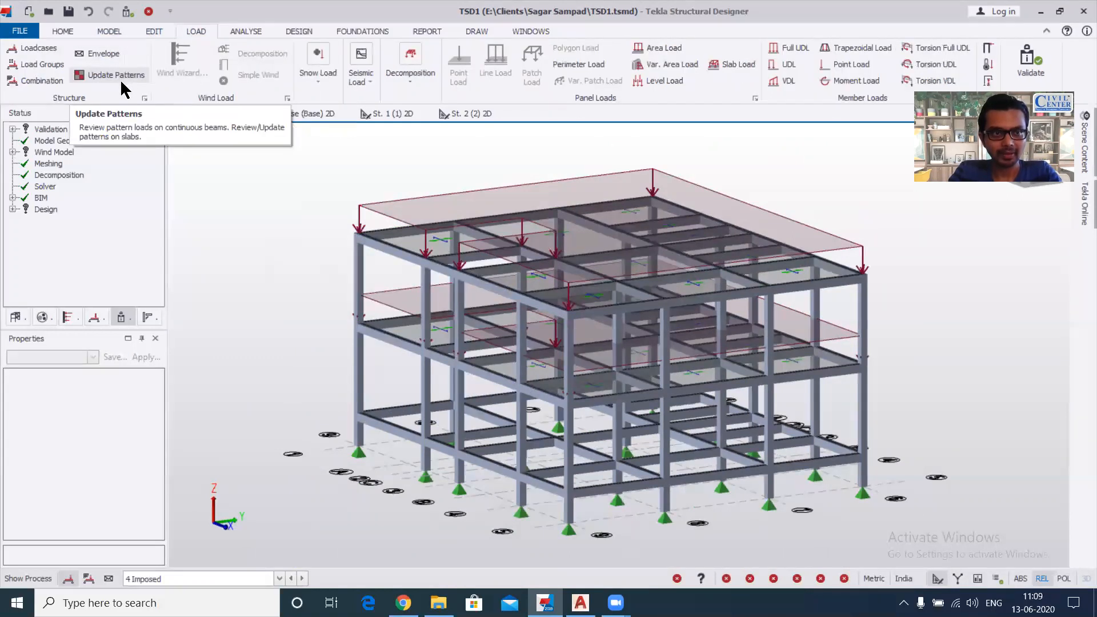
click(358, 82)
click(363, 139)
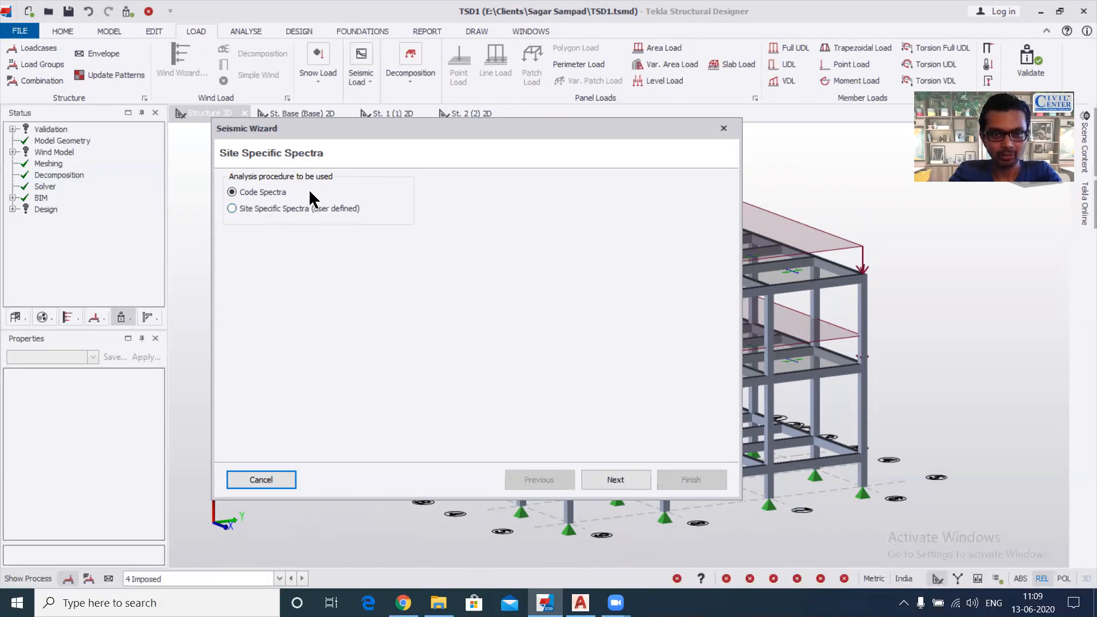
click(626, 480)
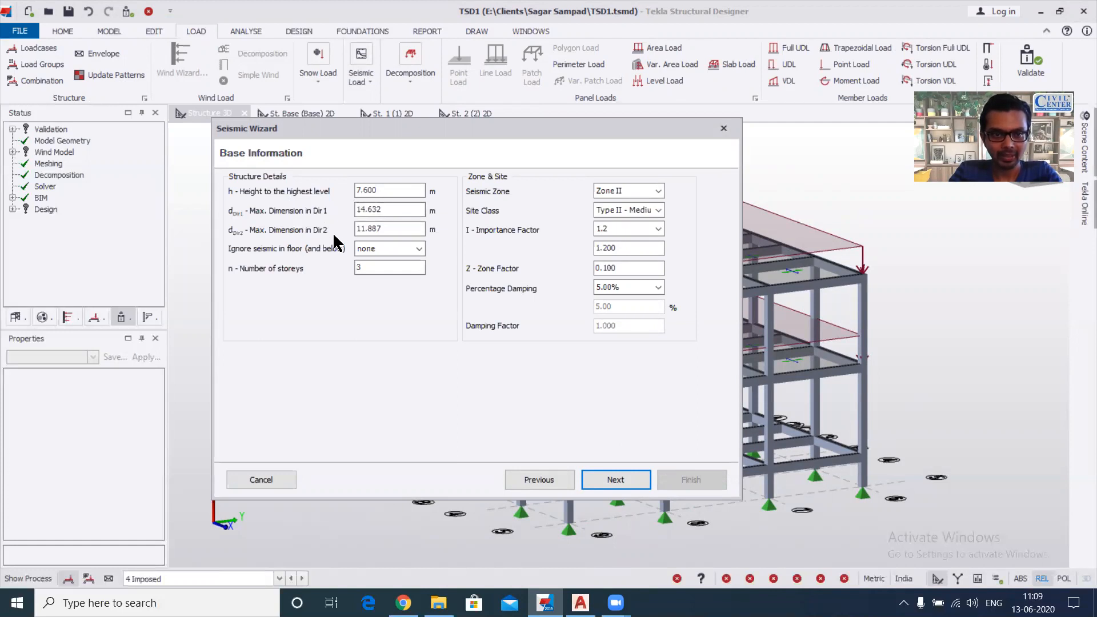
Ignore seismic in St. Base (Base) and below, and set the seismic zone to Zone III in the base information.
click(403, 248)
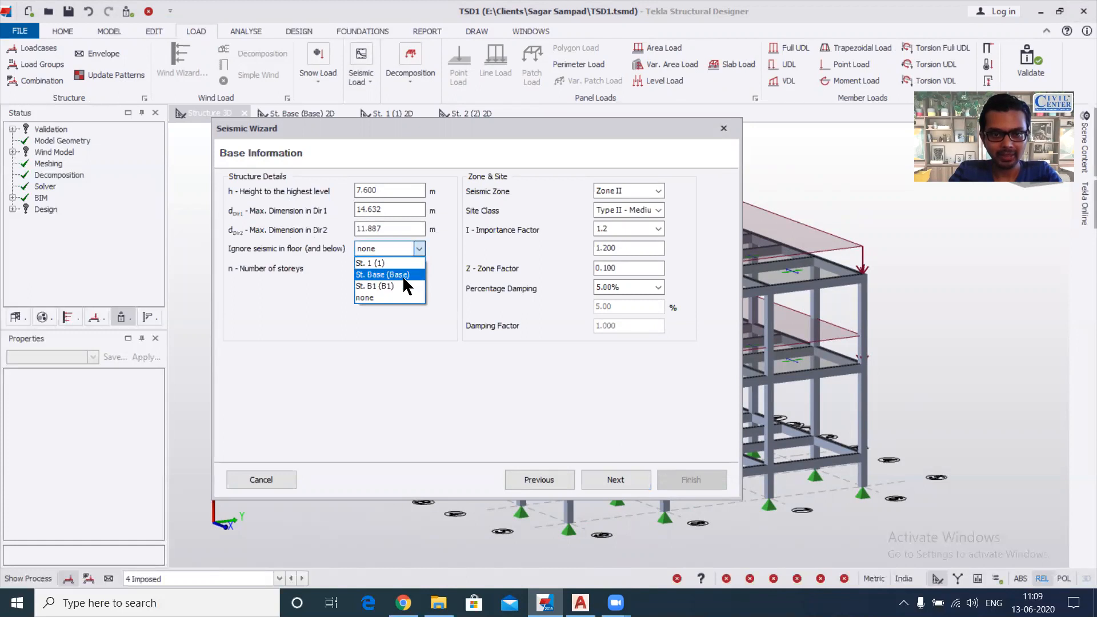
click(402, 276)
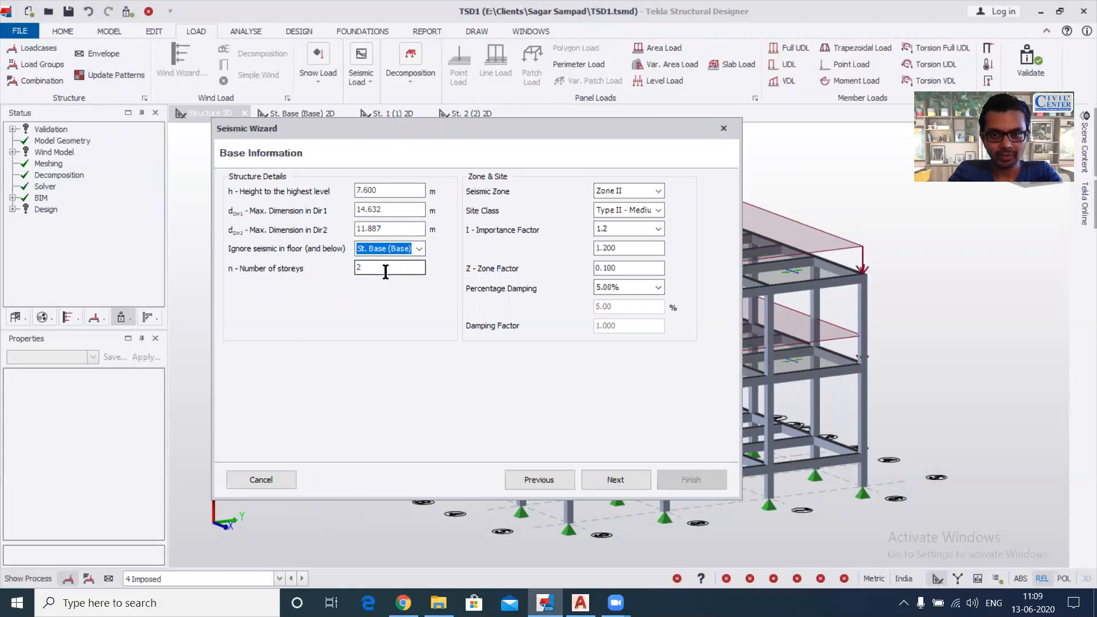
click(623, 192)
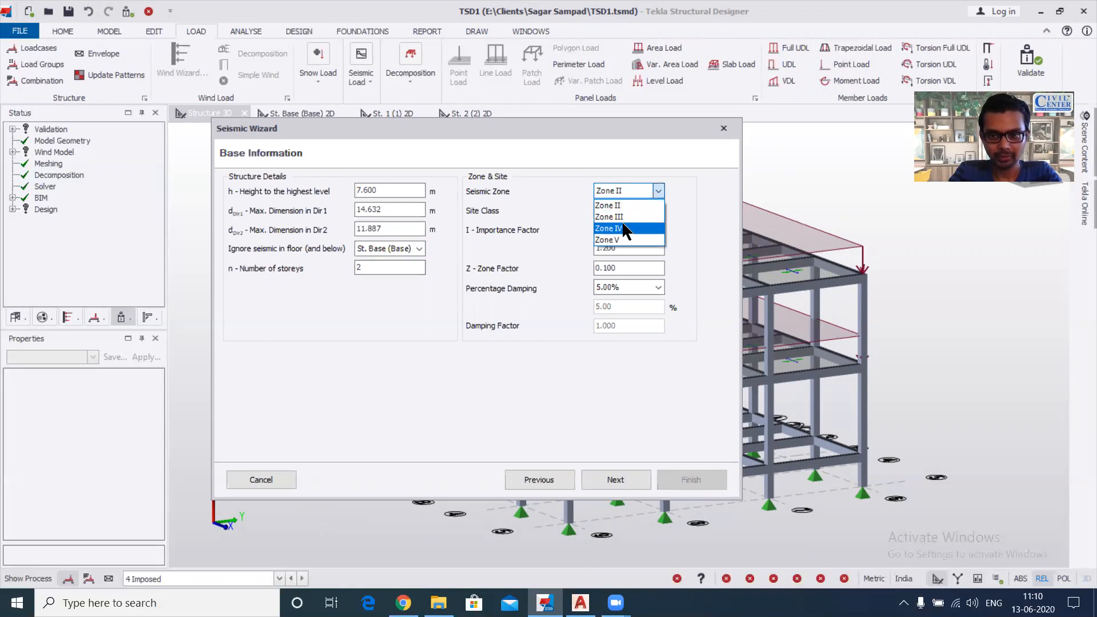
click(629, 216)
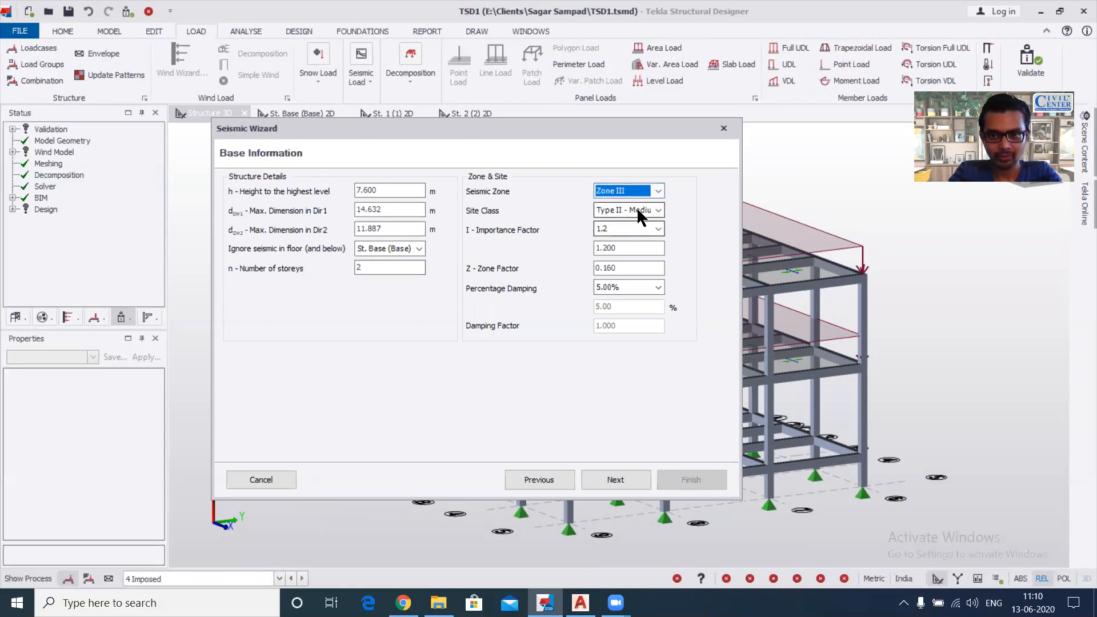
click(621, 486)
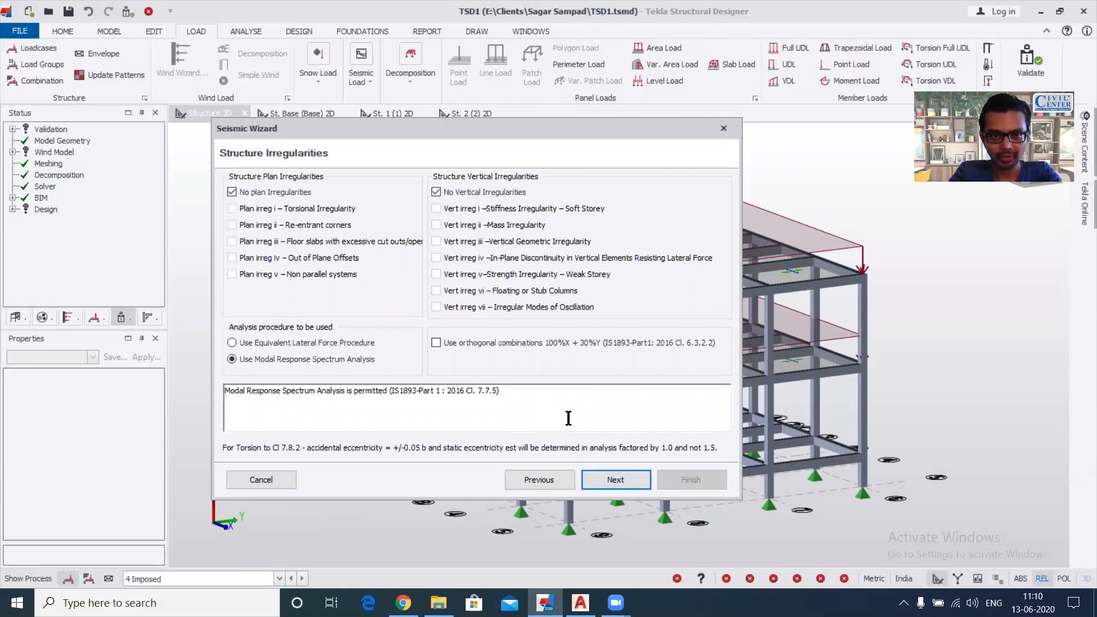
Accept the irregularity defaults and set the structure type to RC MRF Buildings without any masonry infills in both directions.
click(613, 478)
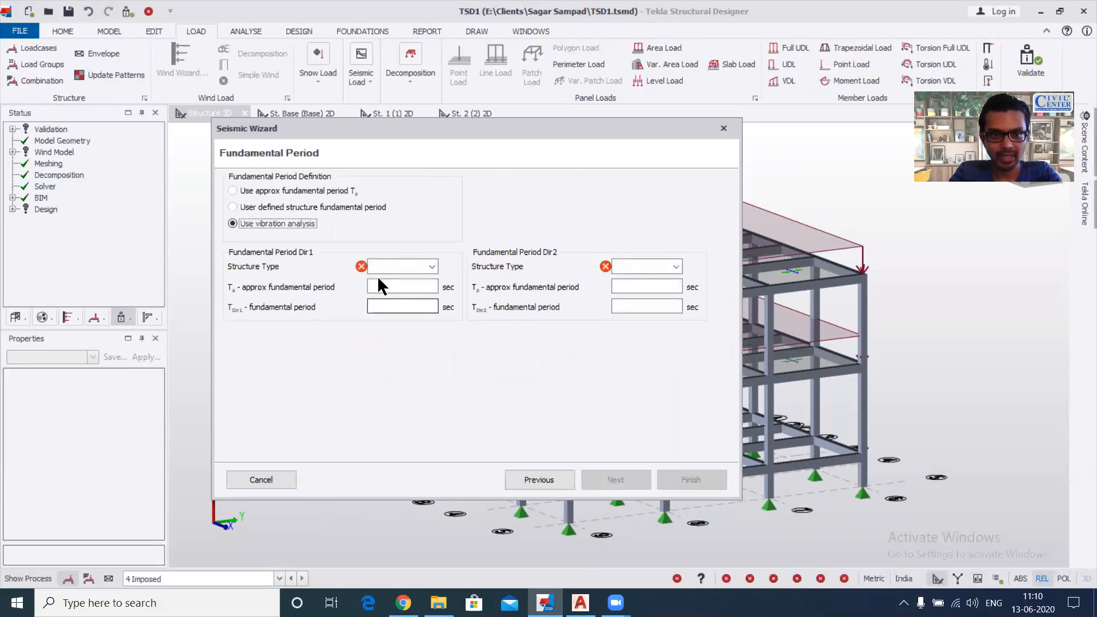
click(433, 266)
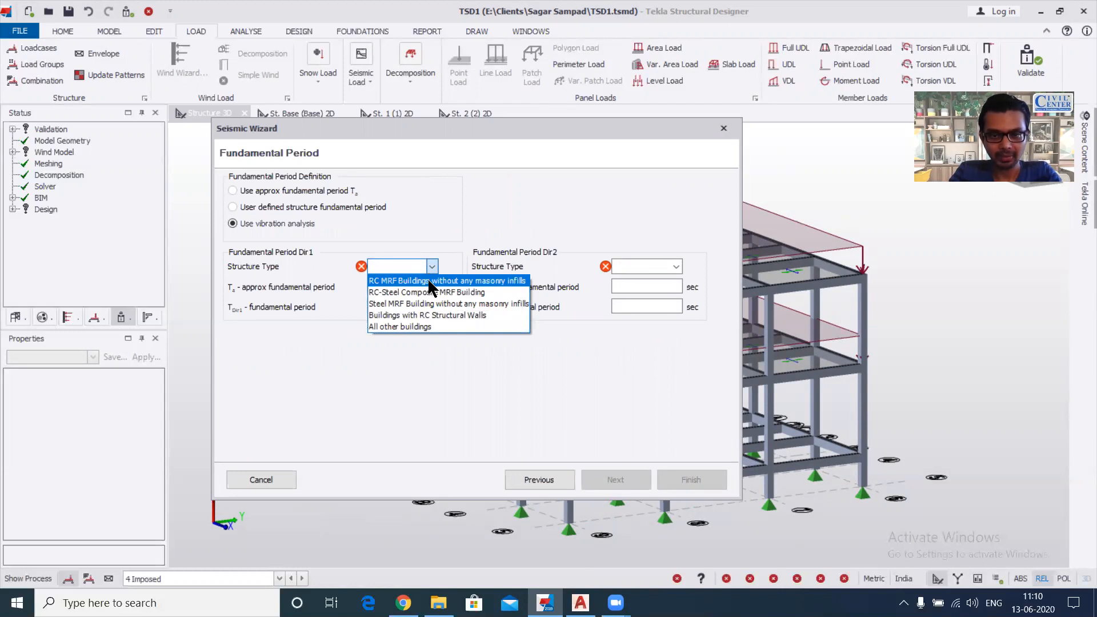
click(429, 280)
click(657, 265)
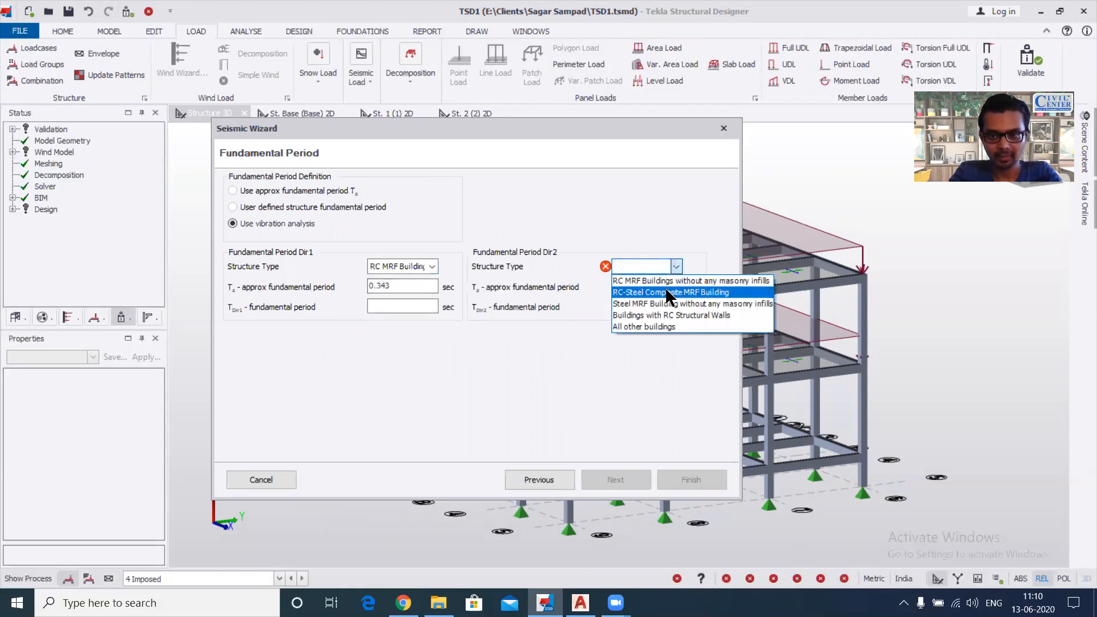
click(665, 280)
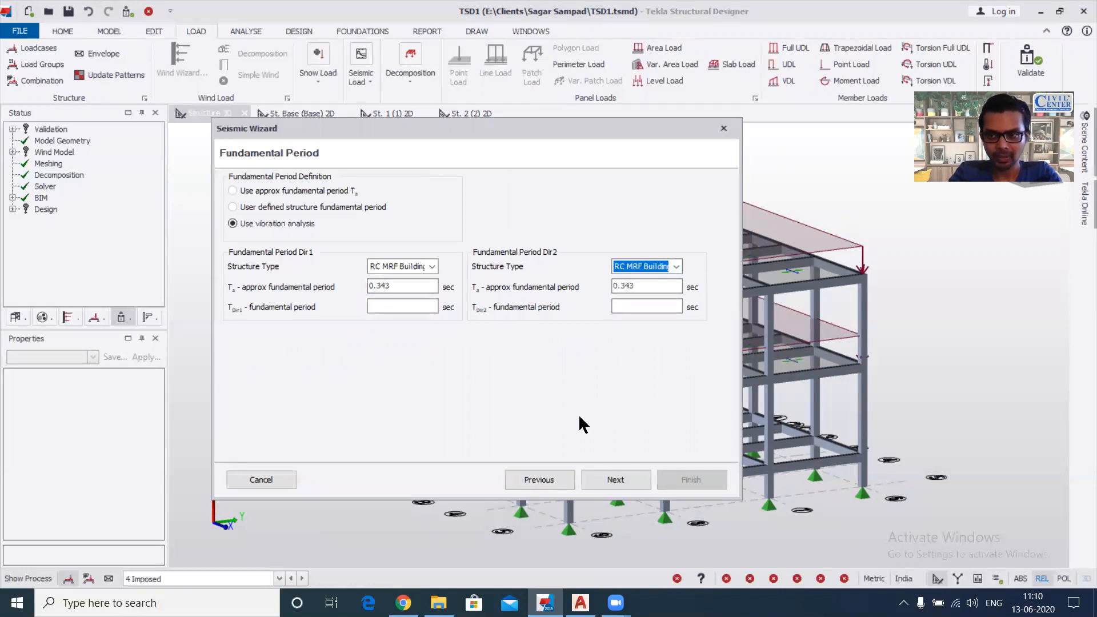
click(599, 482)
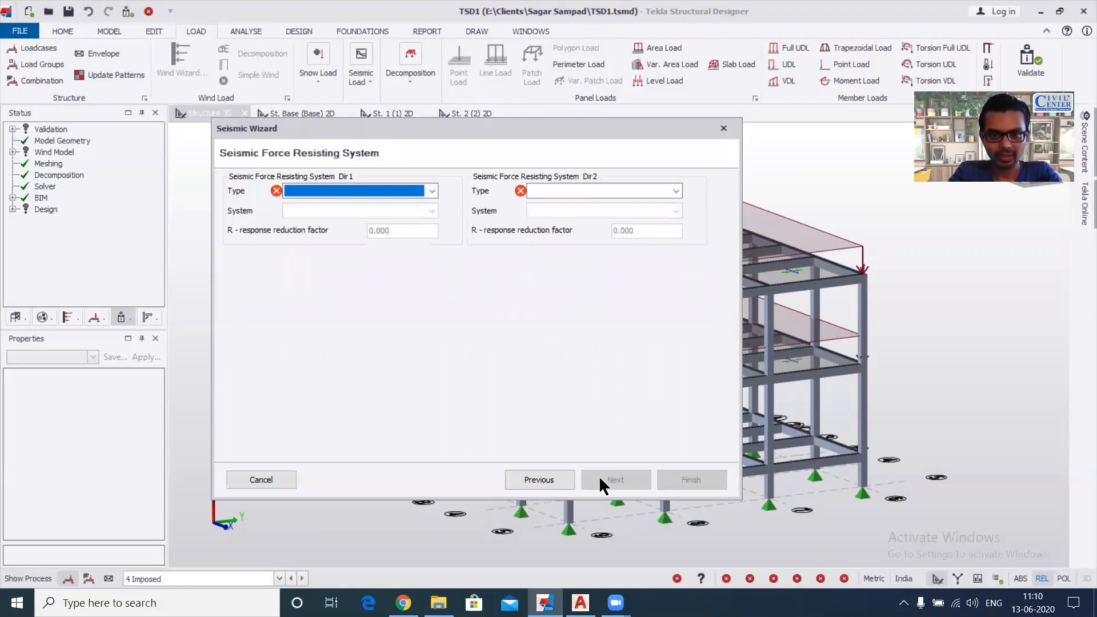
Set the seismic force resisting system type to Moment Frame Systems for Dir1 and Dir2.
click(432, 192)
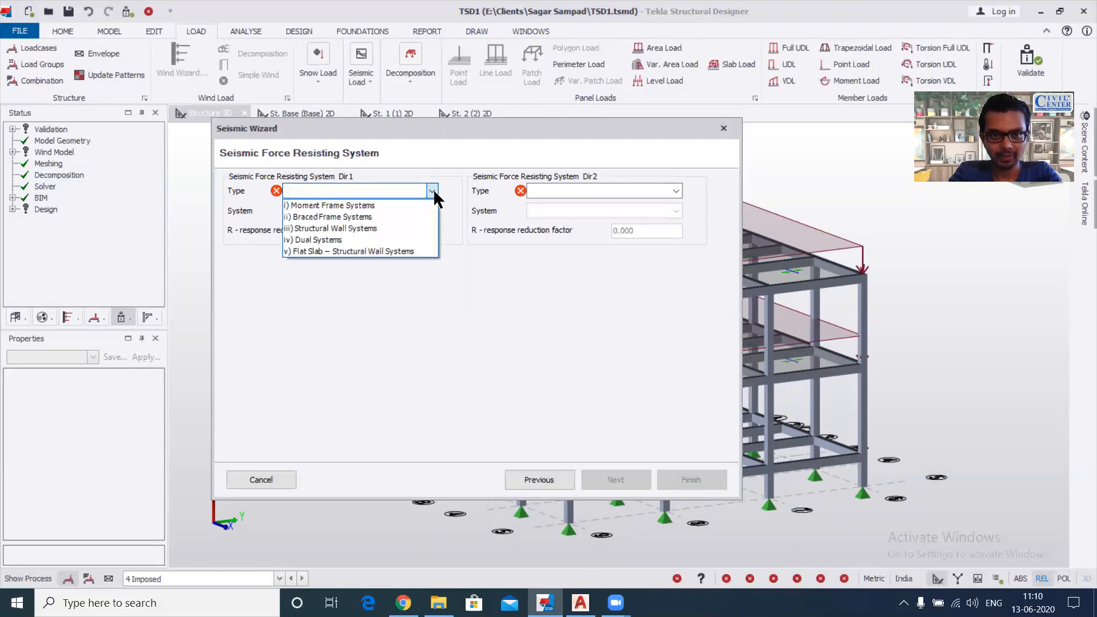
click(416, 204)
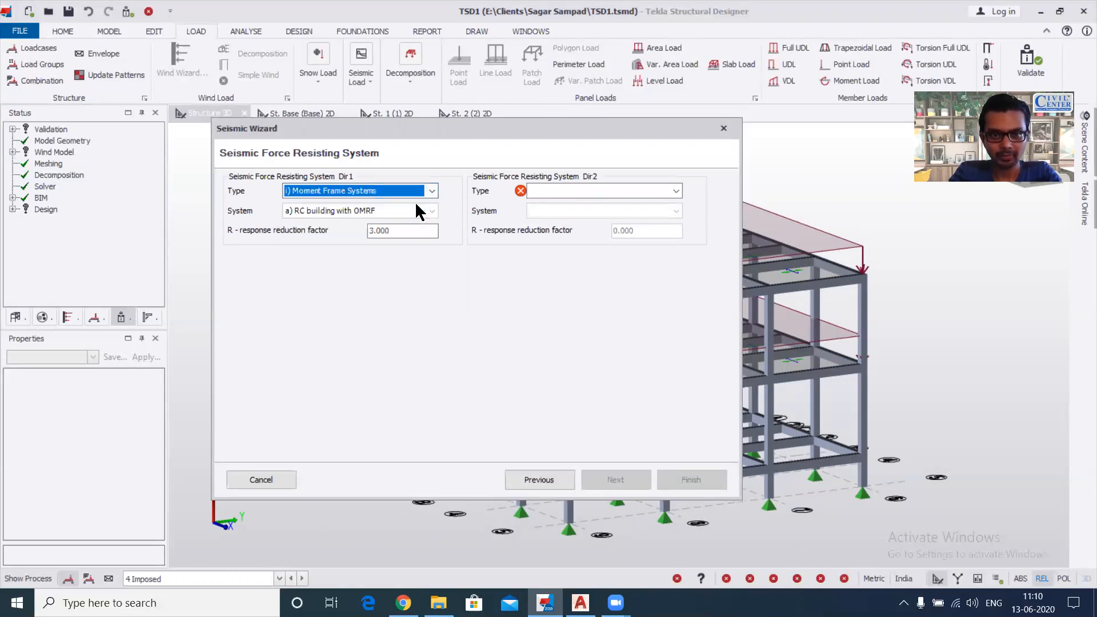
click(611, 190)
click(625, 204)
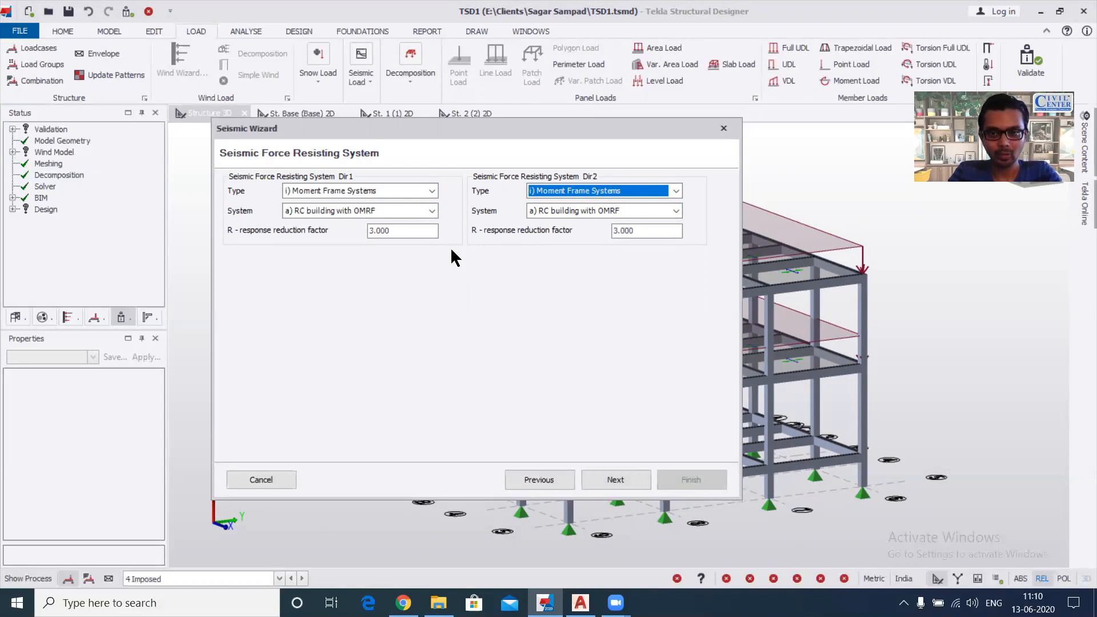
click(617, 480)
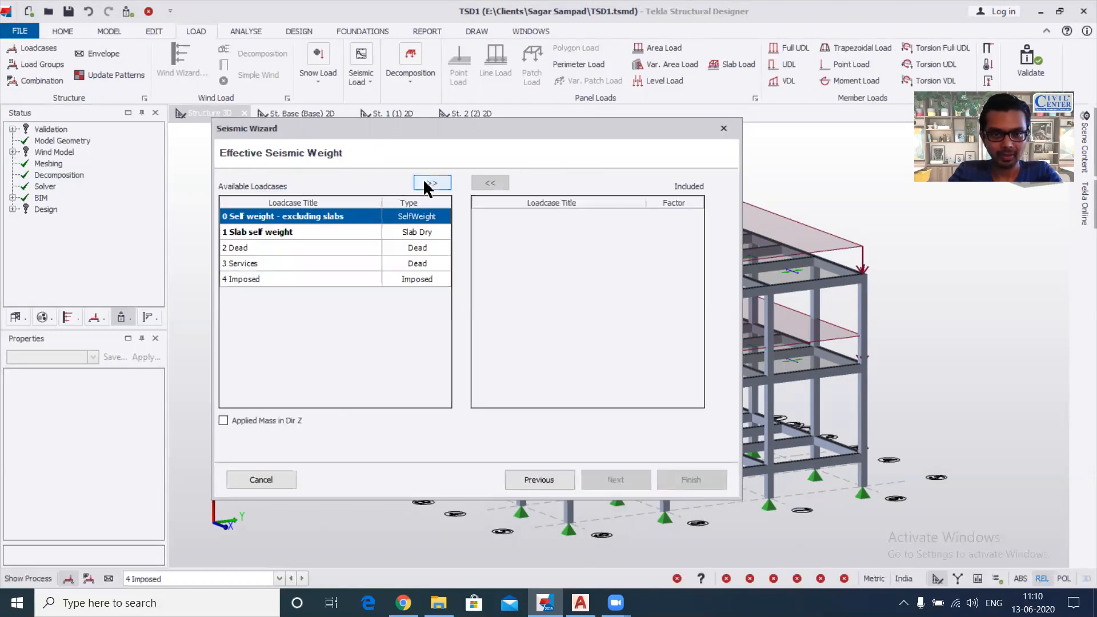
Include the Self weight - excluding slabs, Slab self weight, Dead and Services loadcases in the effective seismic weight.
click(425, 183)
click(426, 183)
click(425, 183)
click(426, 183)
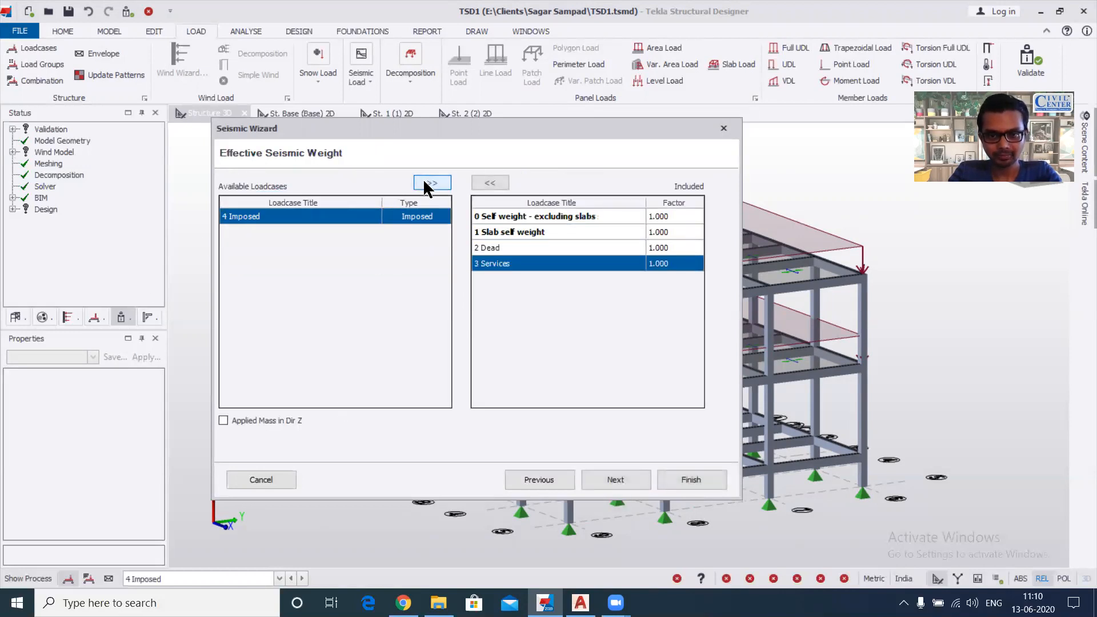
Include the Imposed loadcase in the effective seismic weight and finish the Seismic Wizard without localization.
click(426, 183)
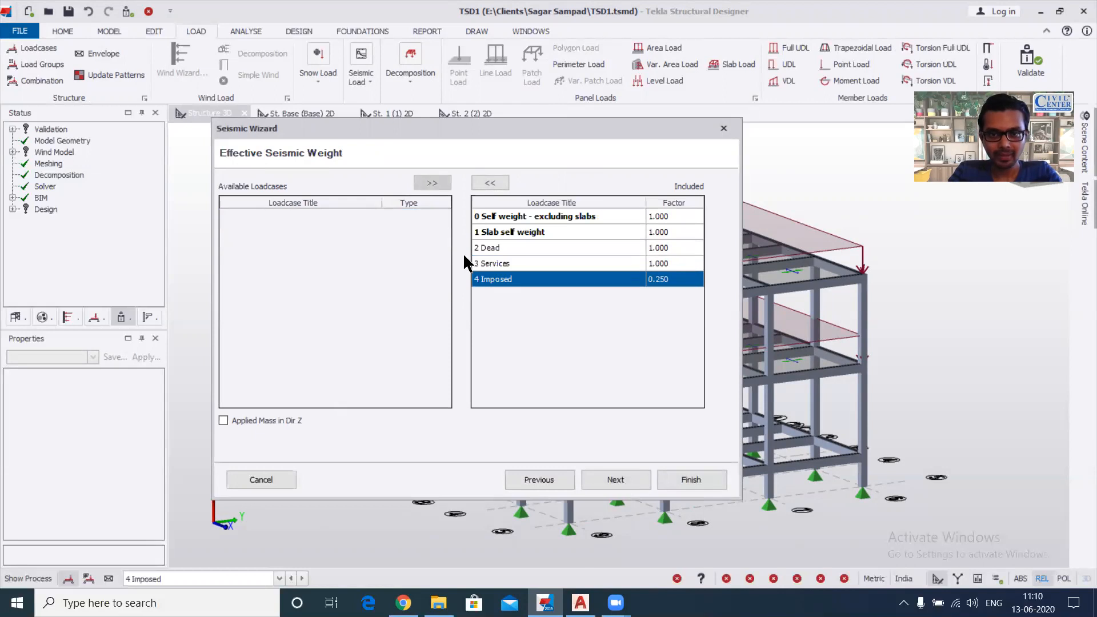
click(599, 478)
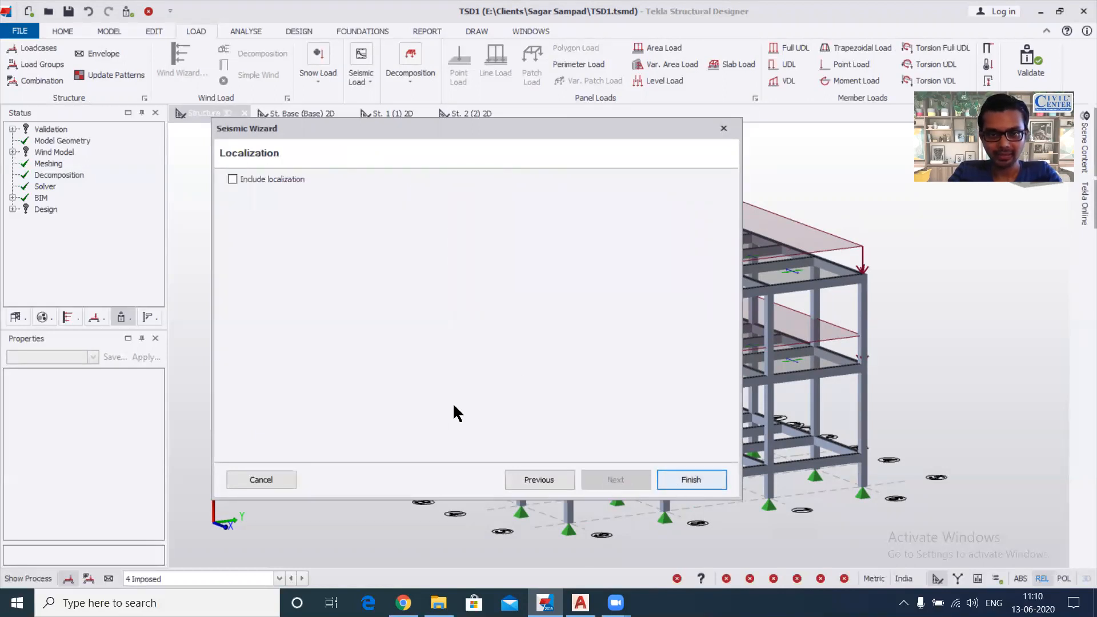
click(689, 479)
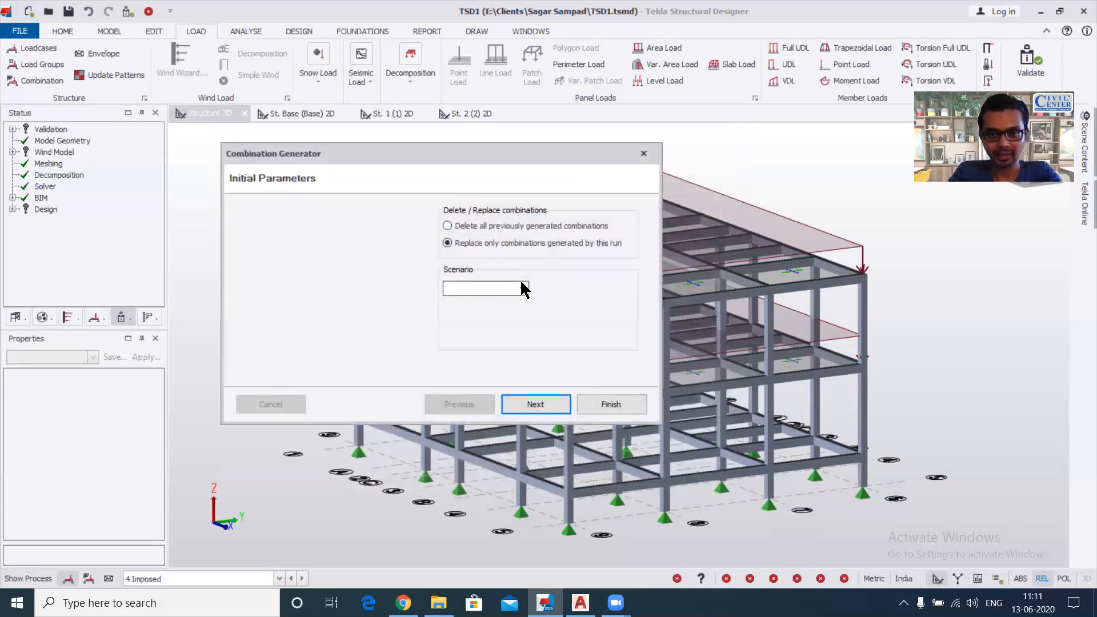
Set the combination generator's scenario to Operating, replacing only combinations generated by this run.
click(521, 286)
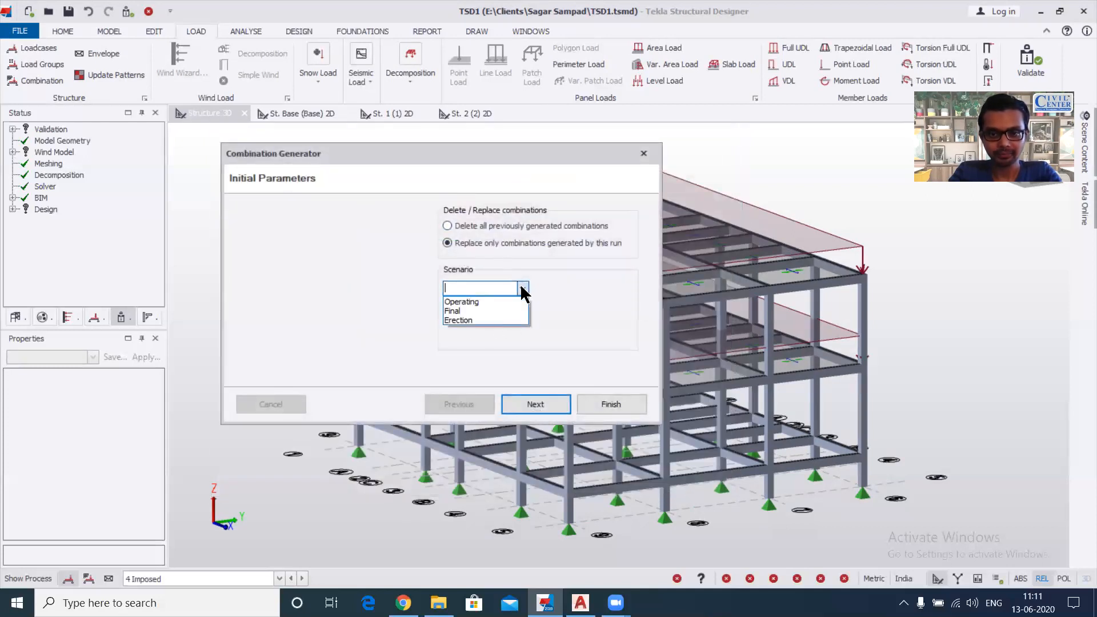
click(494, 301)
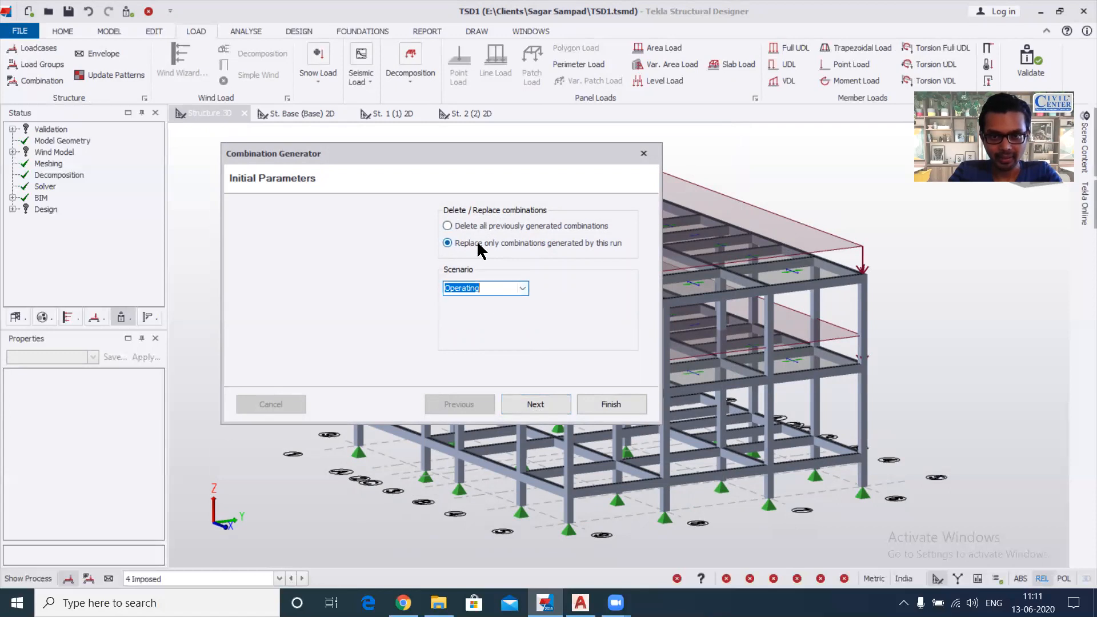
click(535, 404)
Exclude the WS combinations D+L+Lr±E, D±E and 0.9D±E, and generate the seismic combinations with the default service factors.
scroll(438, 240, down, 1)
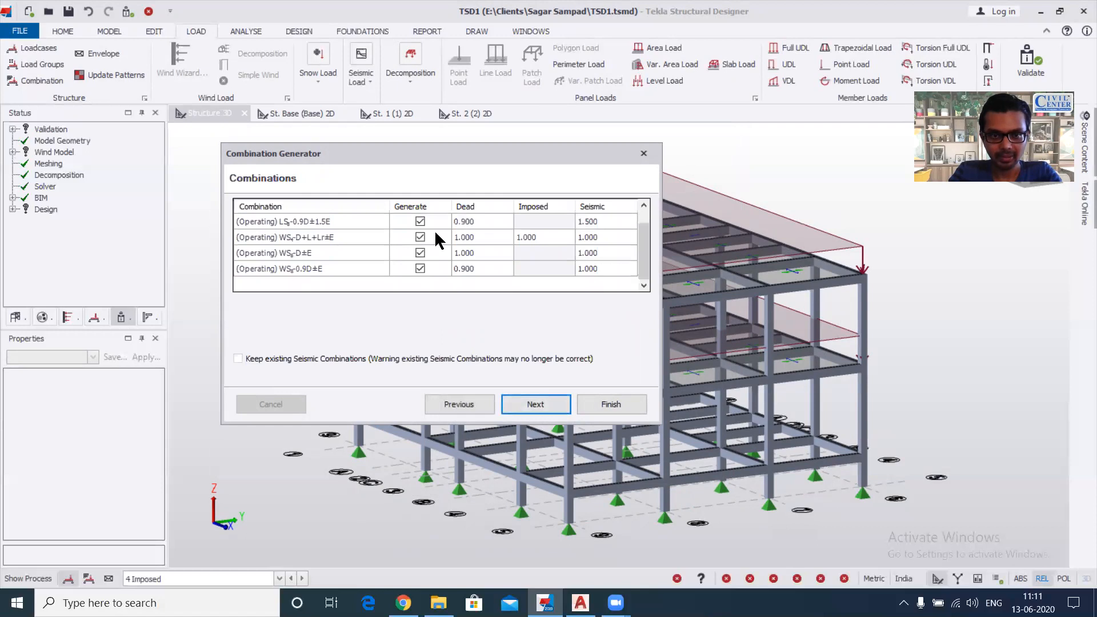
click(420, 269)
click(420, 252)
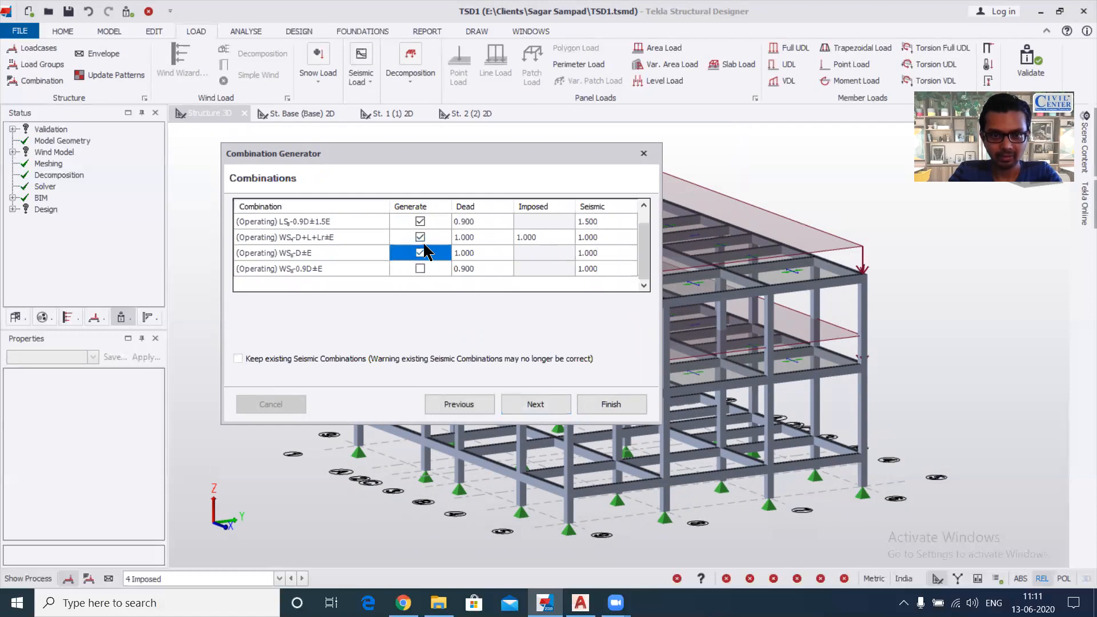
click(420, 237)
scroll(417, 246, up, 1)
scroll(414, 251, down, 1)
scroll(410, 257, up, 1)
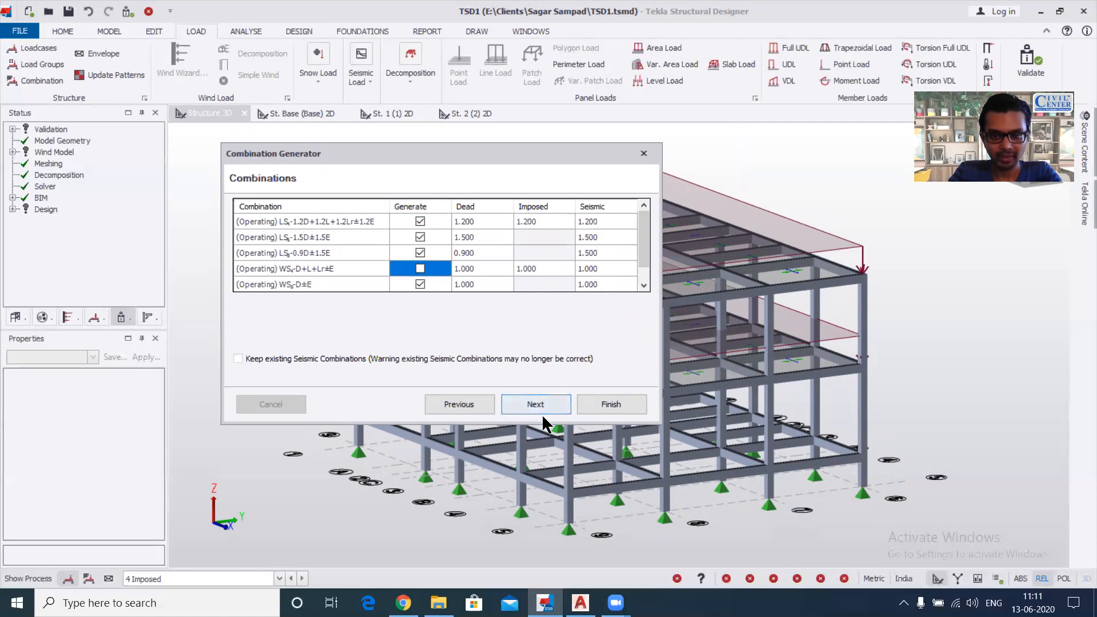
click(420, 284)
scroll(431, 271, down, 1)
scroll(431, 271, up, 1)
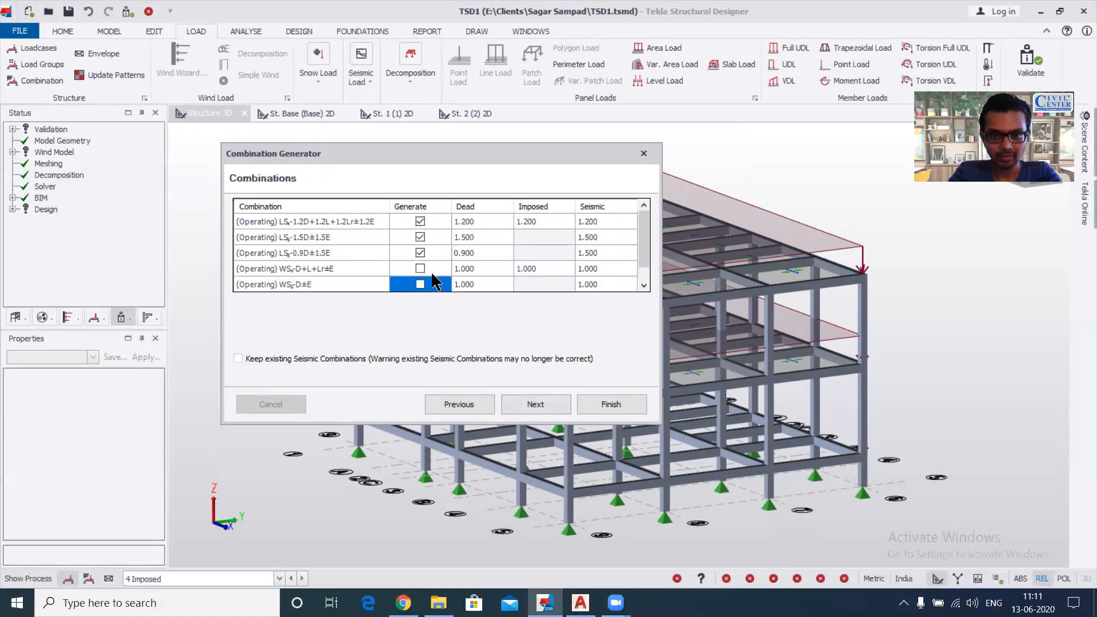
click(535, 403)
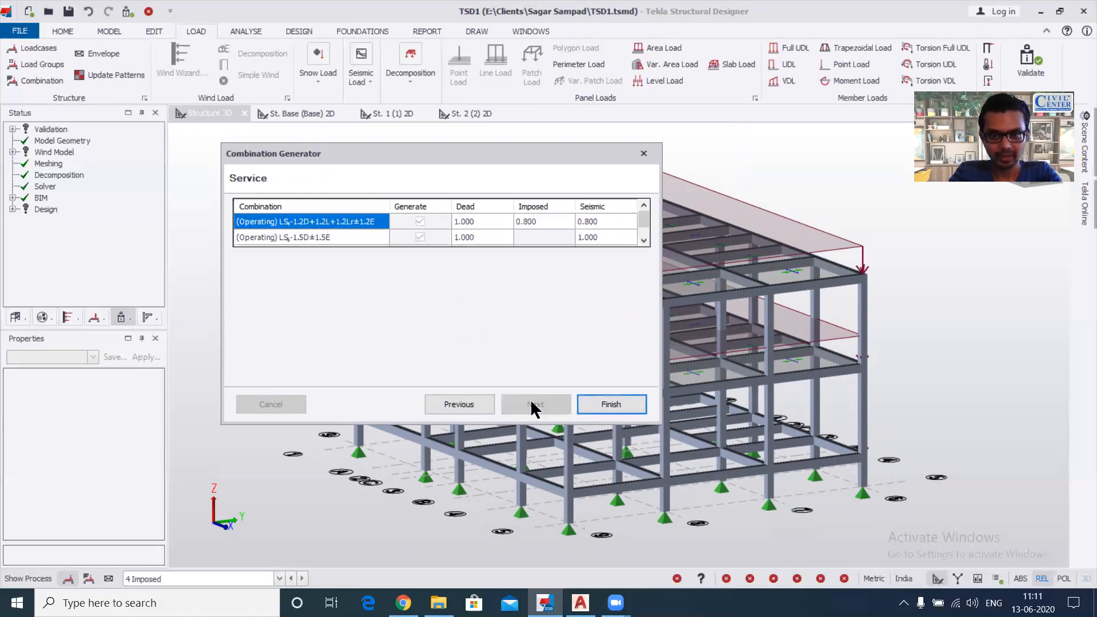
click(594, 405)
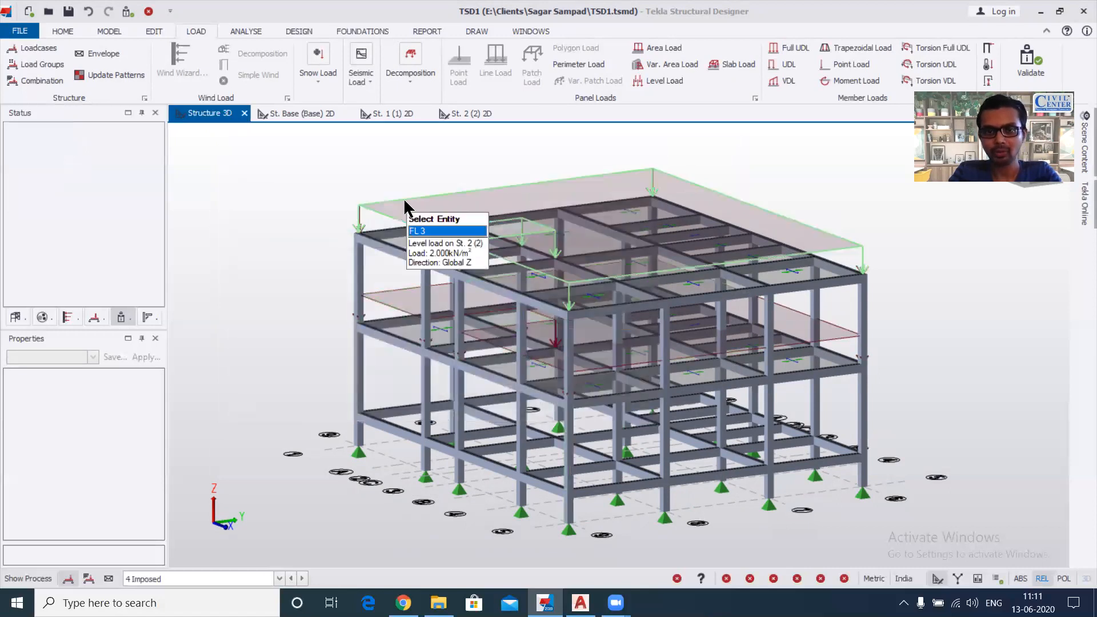
mouse_move(617, 252)
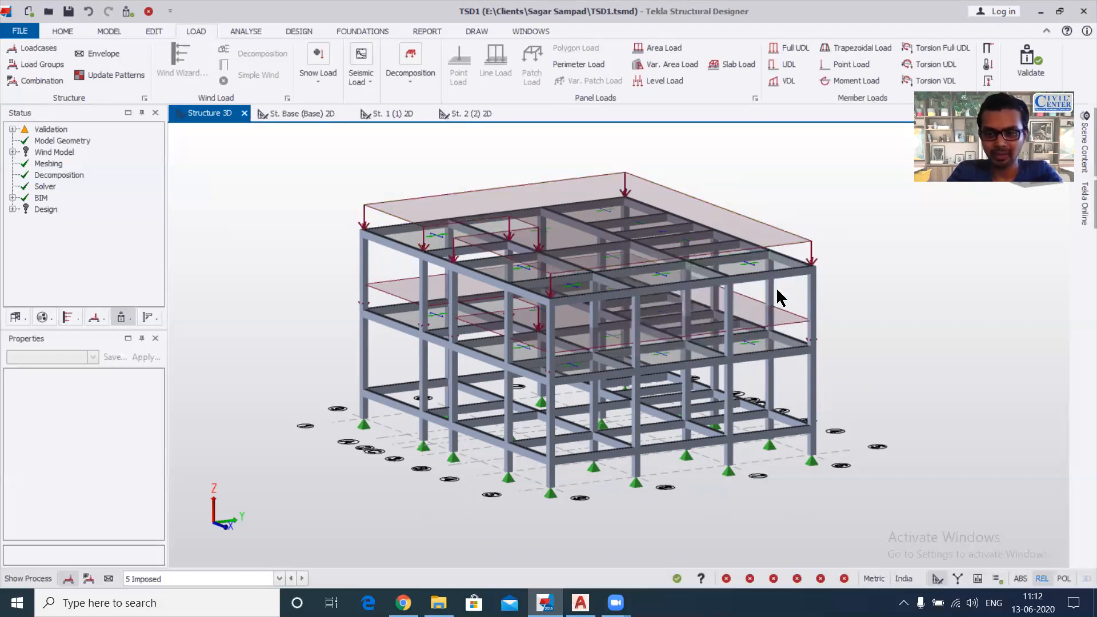
scroll(779, 297, up, 2)
scroll(645, 286, down, 3)
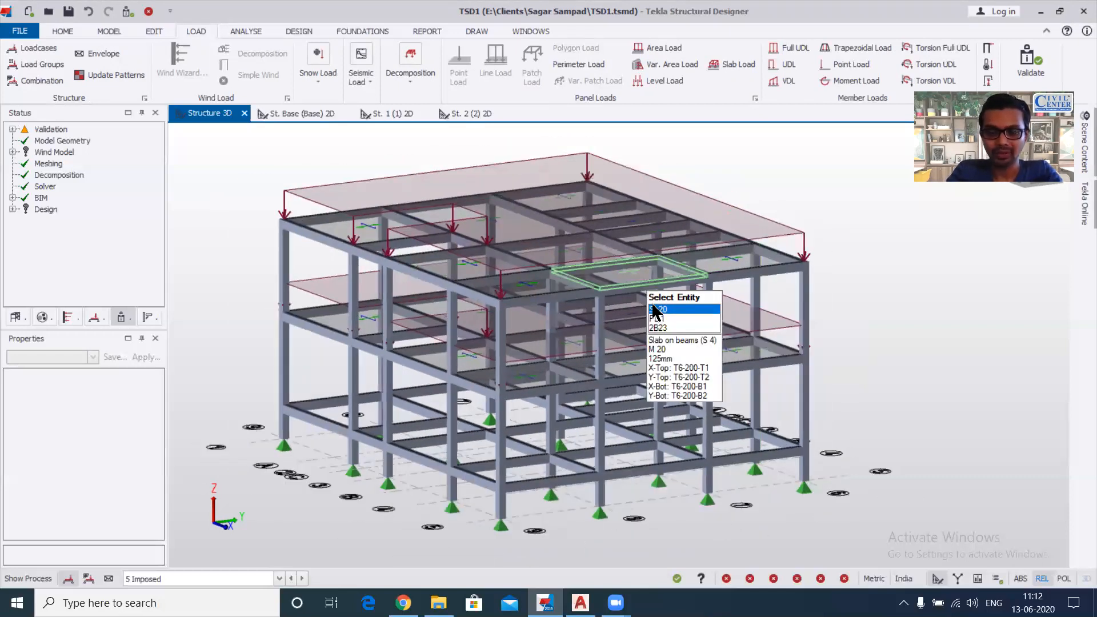
middle_drag(712, 334, 713, 334)
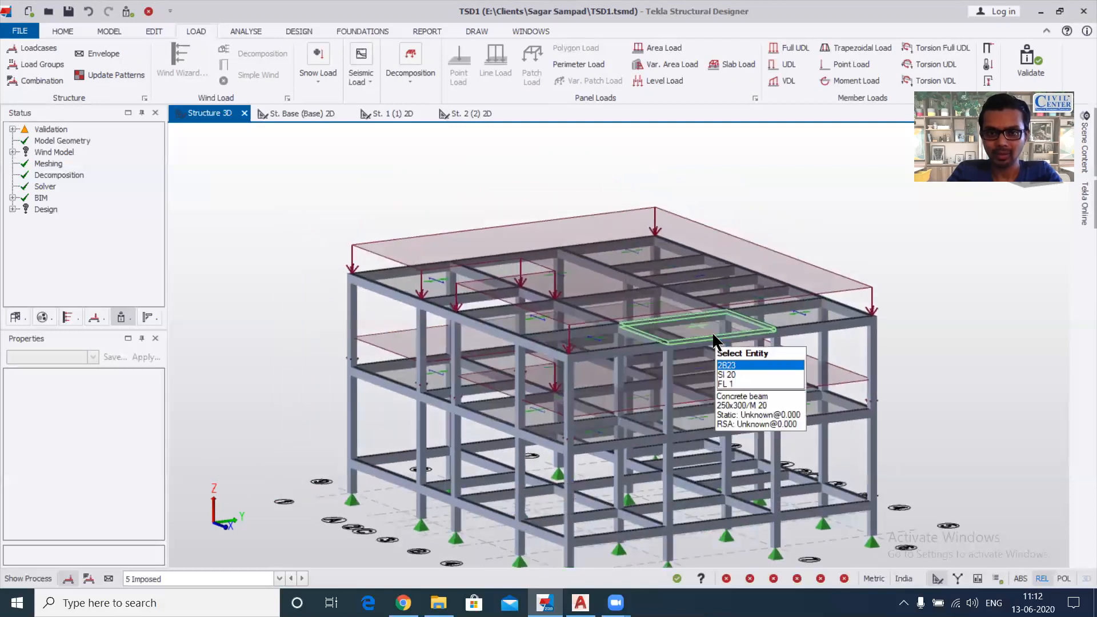
scroll(713, 334, up, 1)
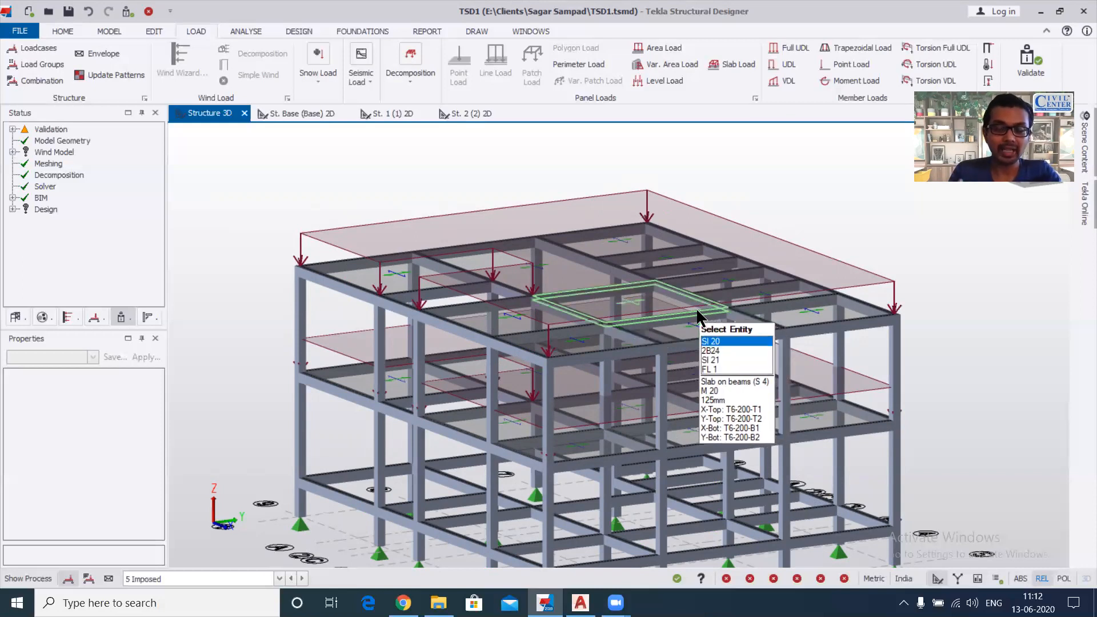
scroll(715, 308, down, 3)
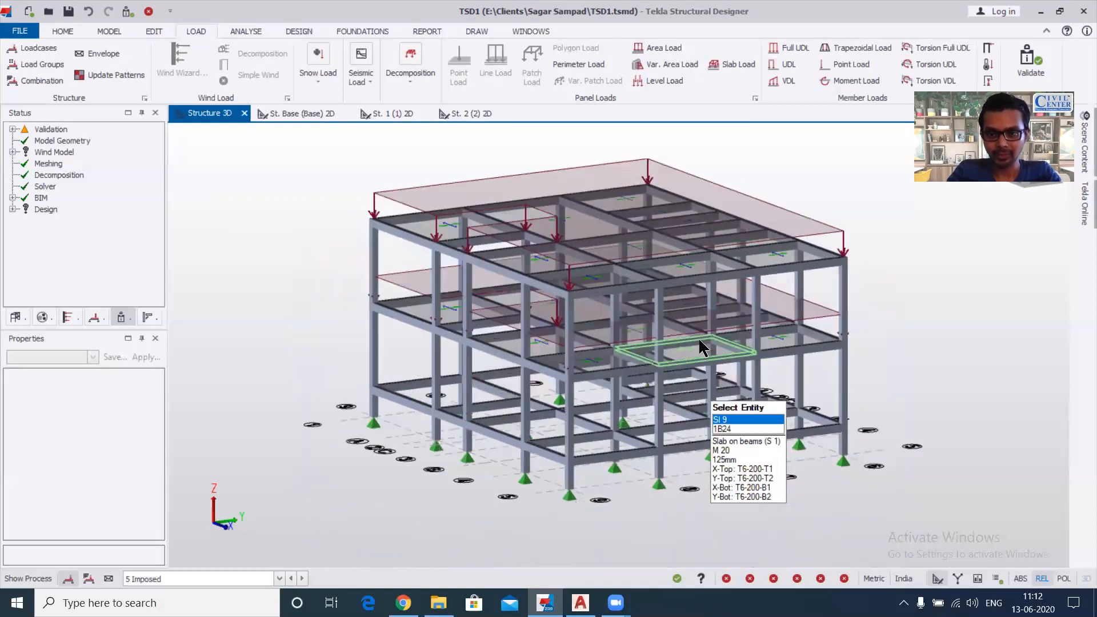
scroll(642, 243, up, 2)
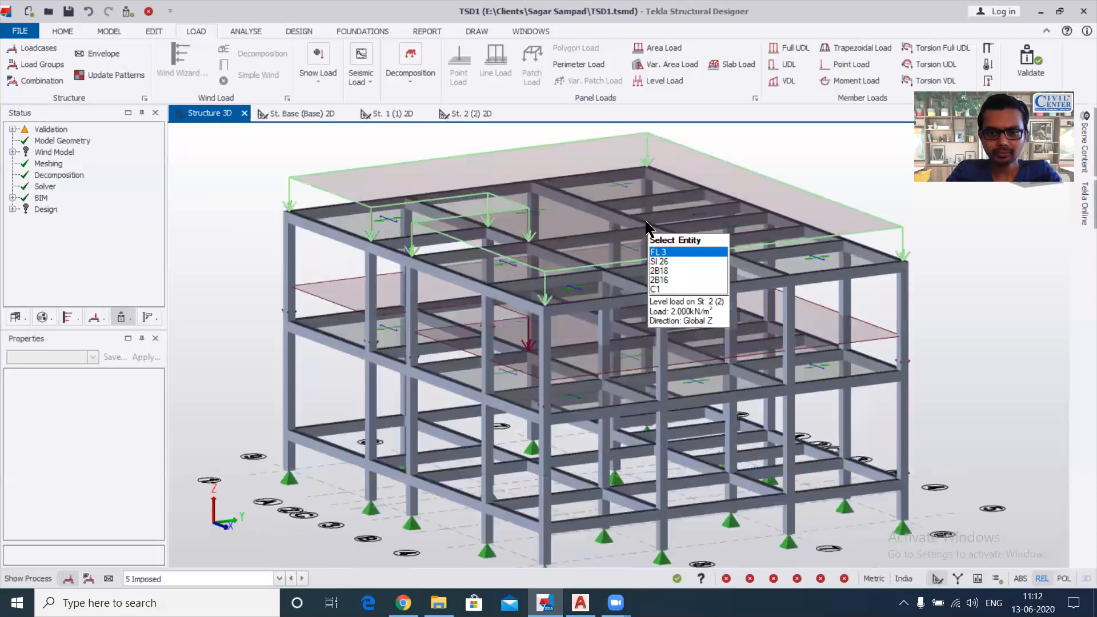
middle_drag(645, 241, 643, 266)
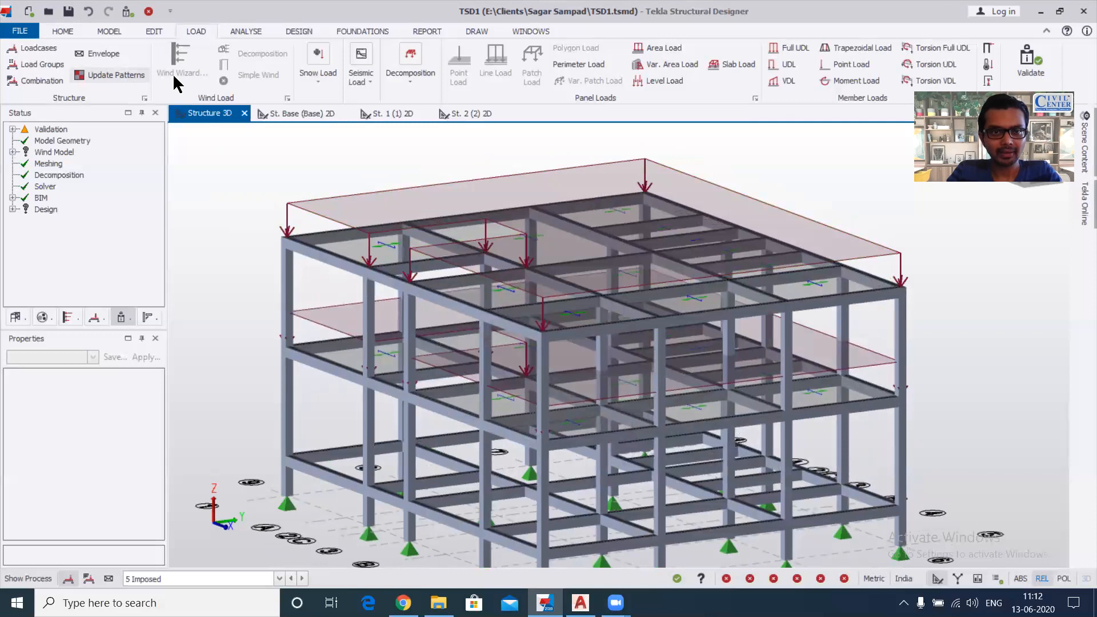
Review the generated load combinations, close the list and validate the model.
click(55, 87)
click(753, 118)
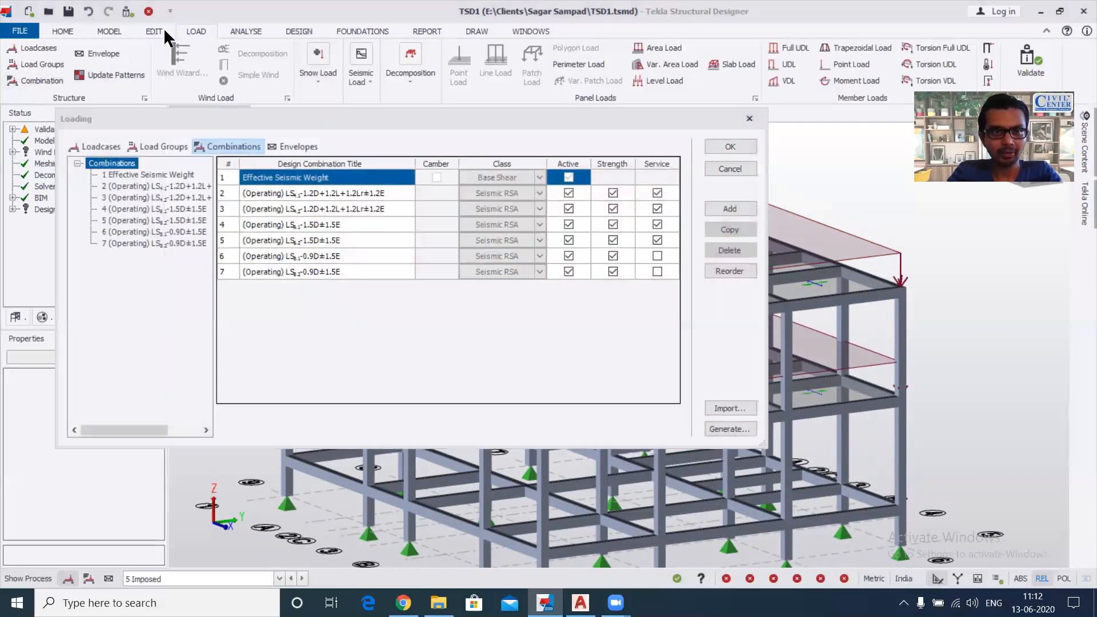
click(131, 10)
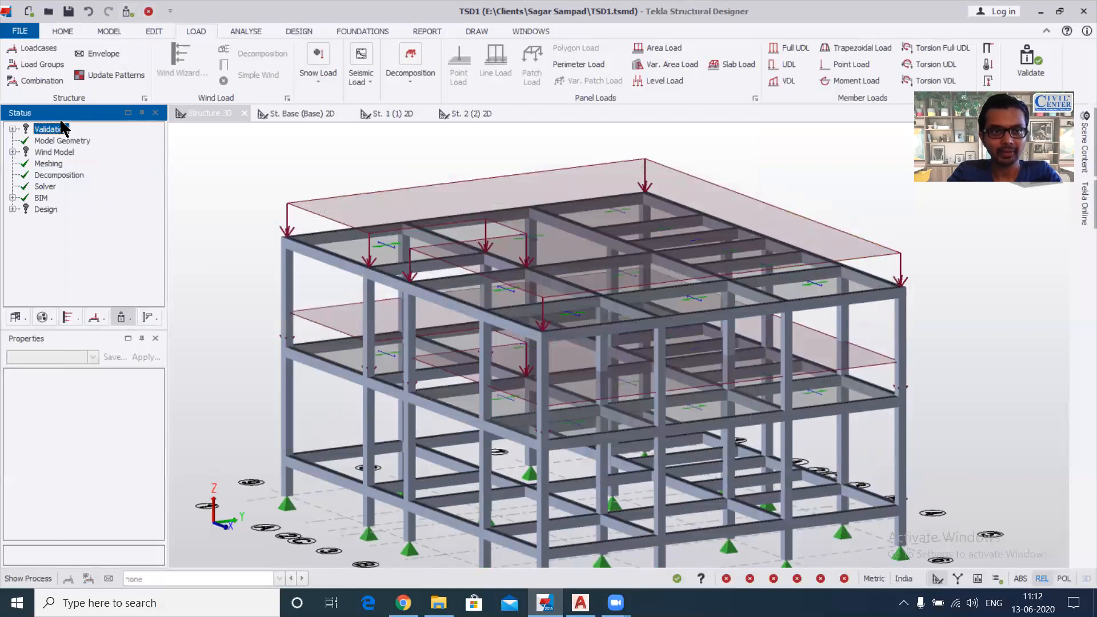
Regenerate all Operating combinations, including LS 1.5D and excluding WS D+L+Lr, D+L+Lr±E, D±E and 0.9D±E.
click(57, 84)
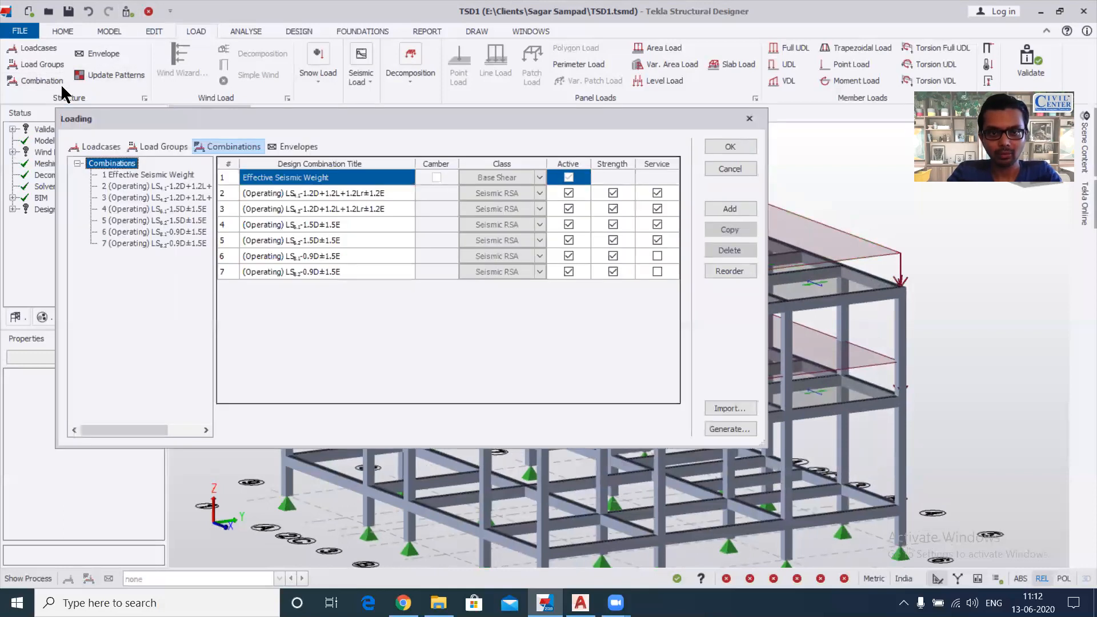
click(729, 429)
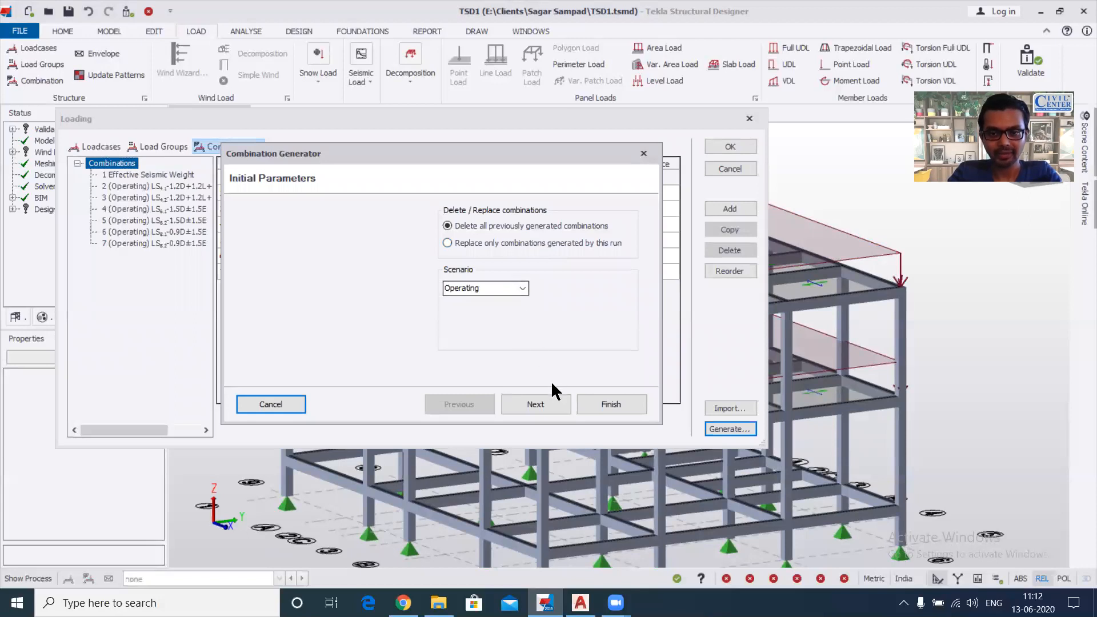
click(542, 401)
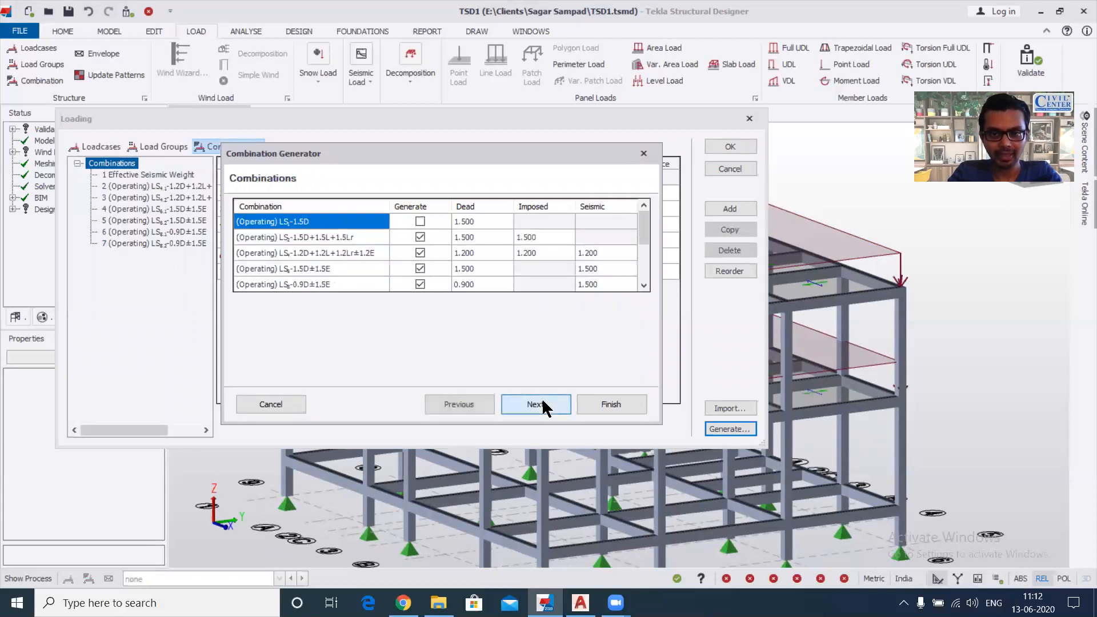
click(418, 221)
scroll(431, 230, down, 3)
click(416, 268)
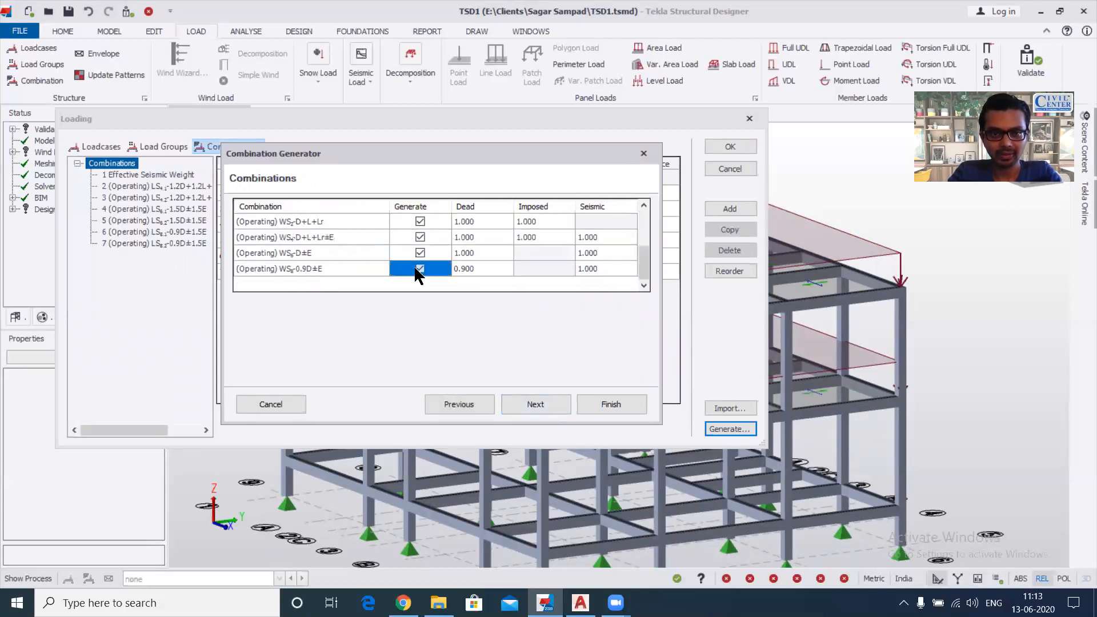
click(419, 252)
click(419, 236)
click(421, 220)
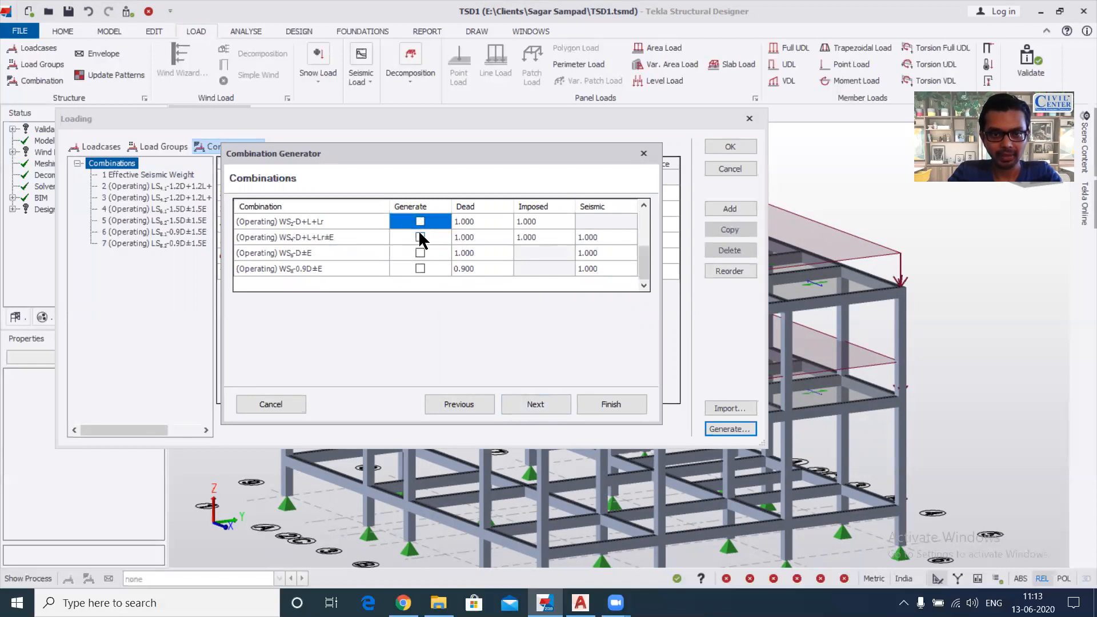
scroll(425, 246, up, 5)
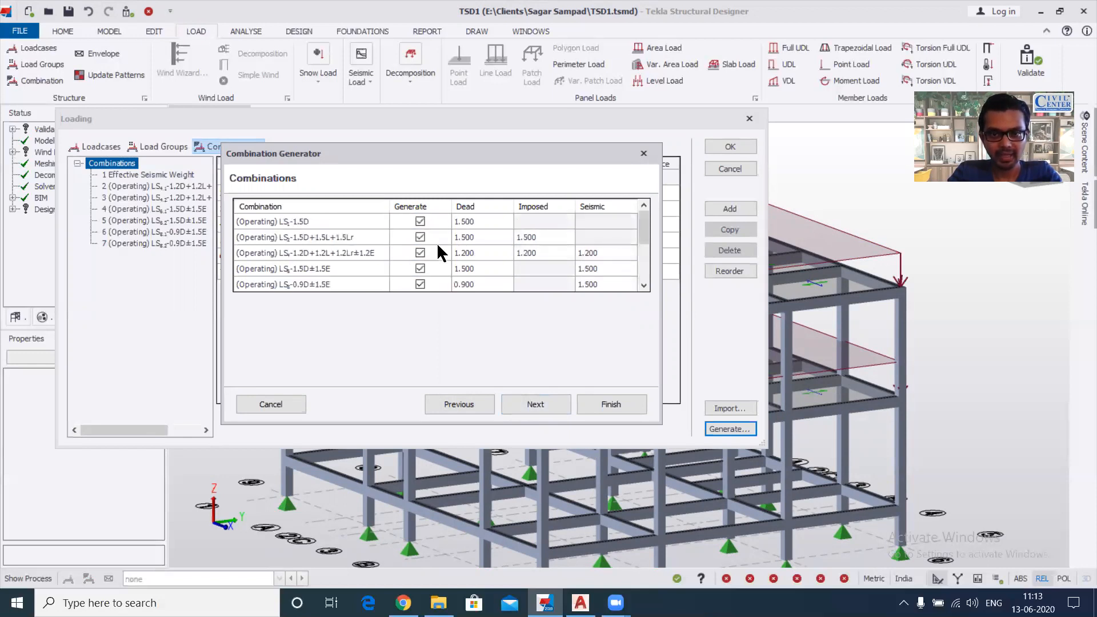
Accept the default service factors and direction settings, finish the combination generator and save the loading changes.
click(552, 404)
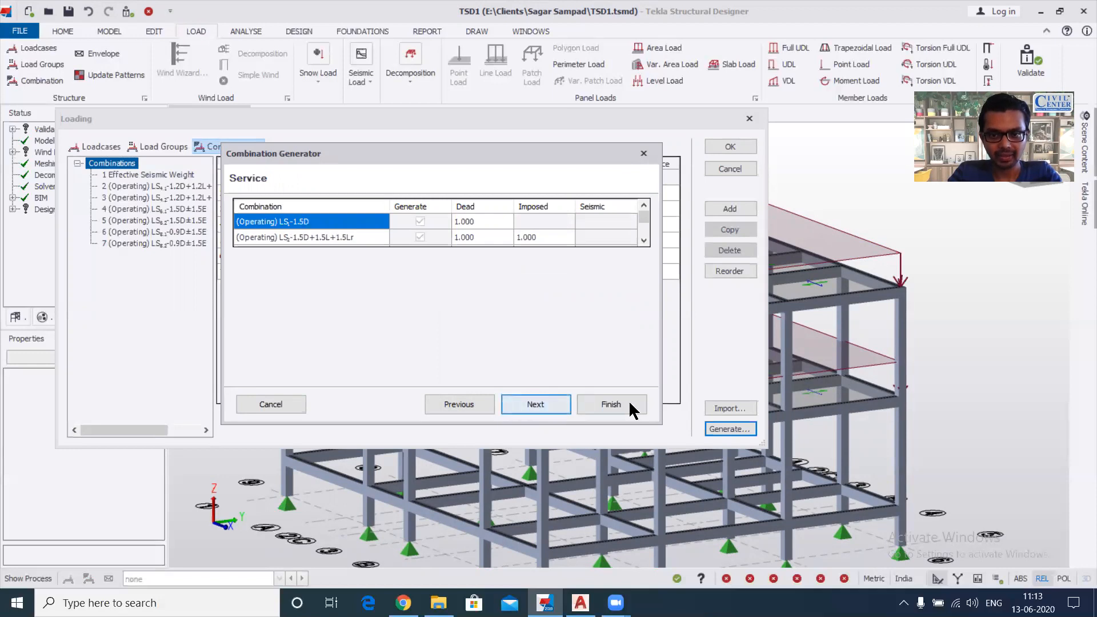
click(558, 407)
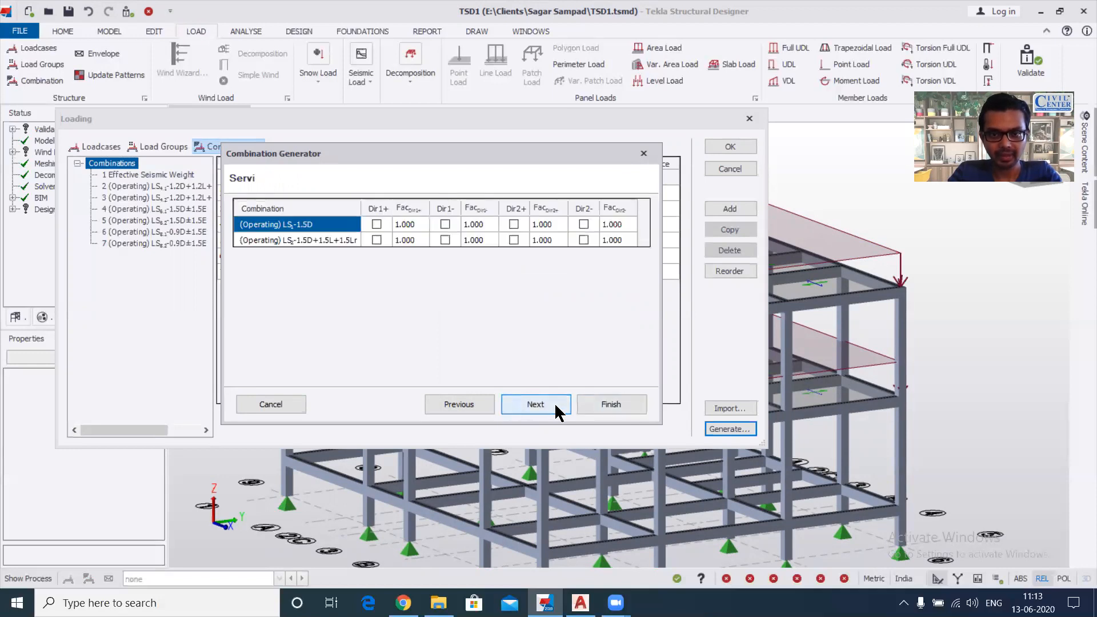
click(598, 405)
click(725, 147)
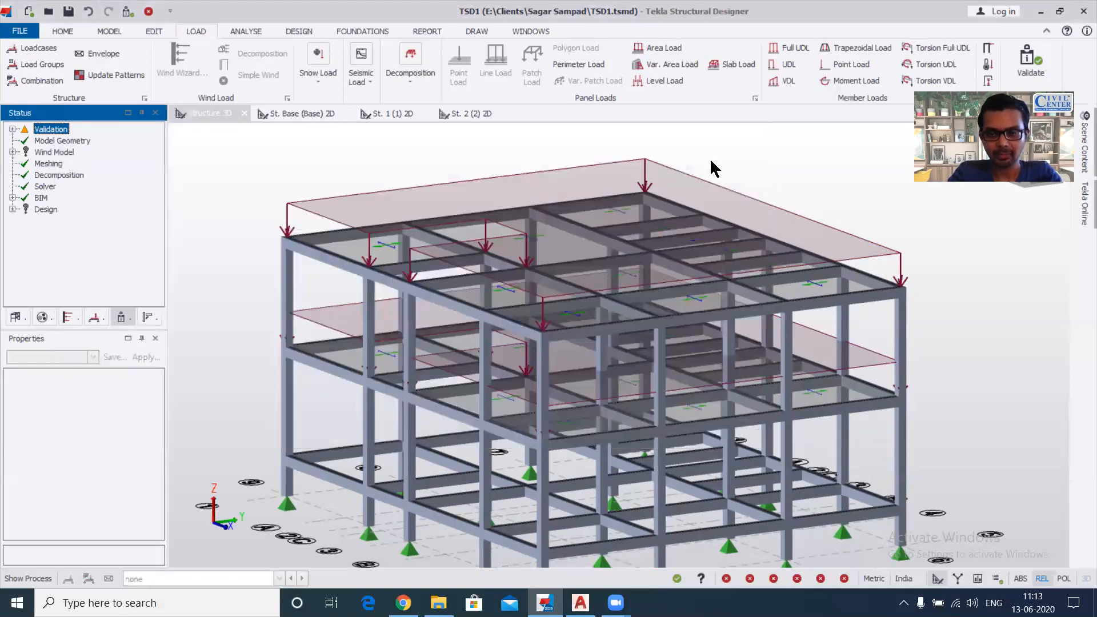
Run Design All (Static) on the whole building model.
scroll(571, 274, down, 3)
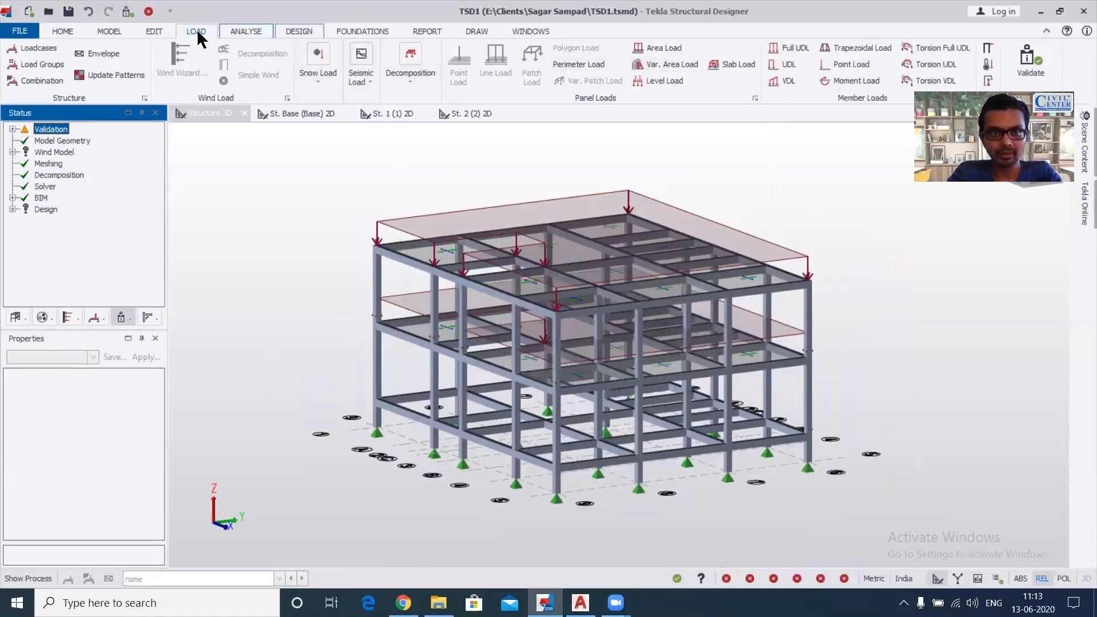
click(297, 31)
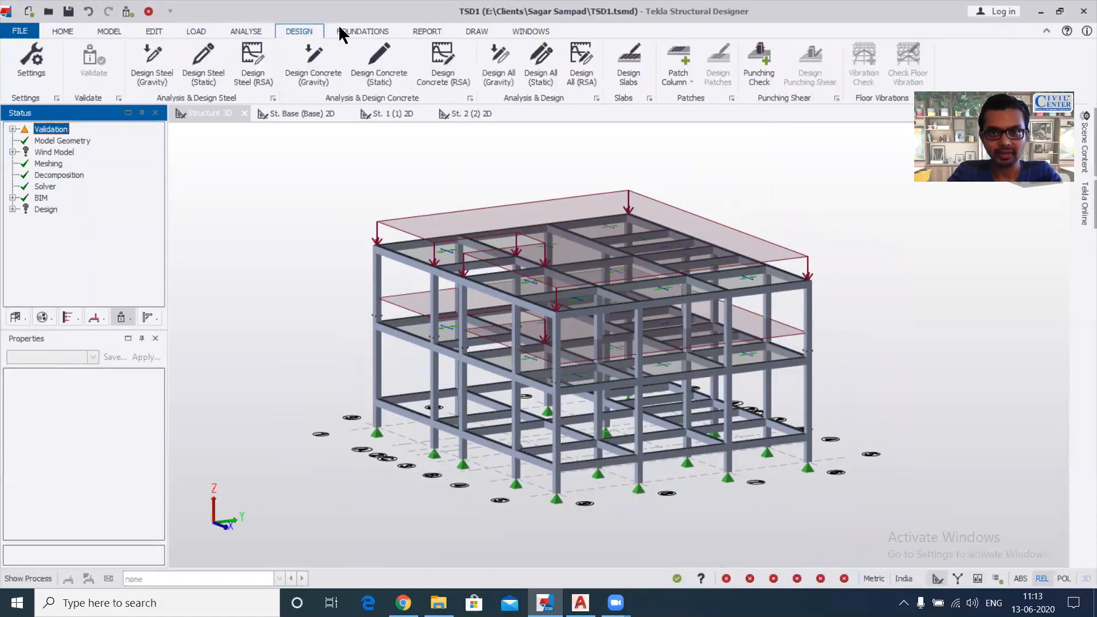
click(549, 73)
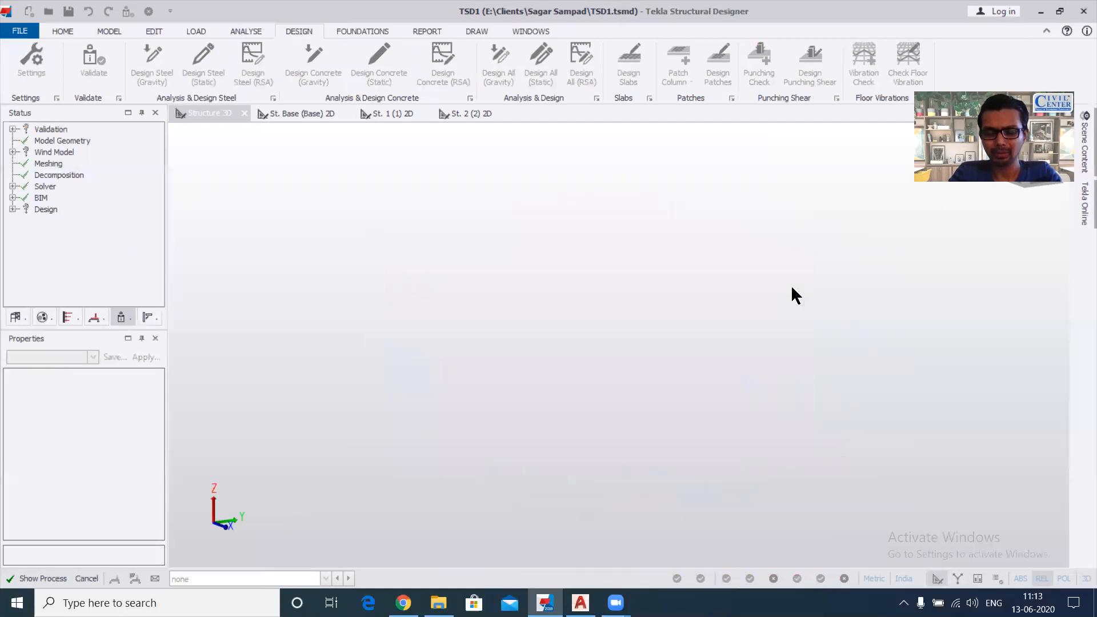
Select the failing 250x250 concrete column C3 in the 3D structure and run its static member design.
scroll(792, 286, down, 1)
right_drag(888, 345, 312, 308)
right_drag(744, 440, 624, 362)
scroll(638, 407, up, 3)
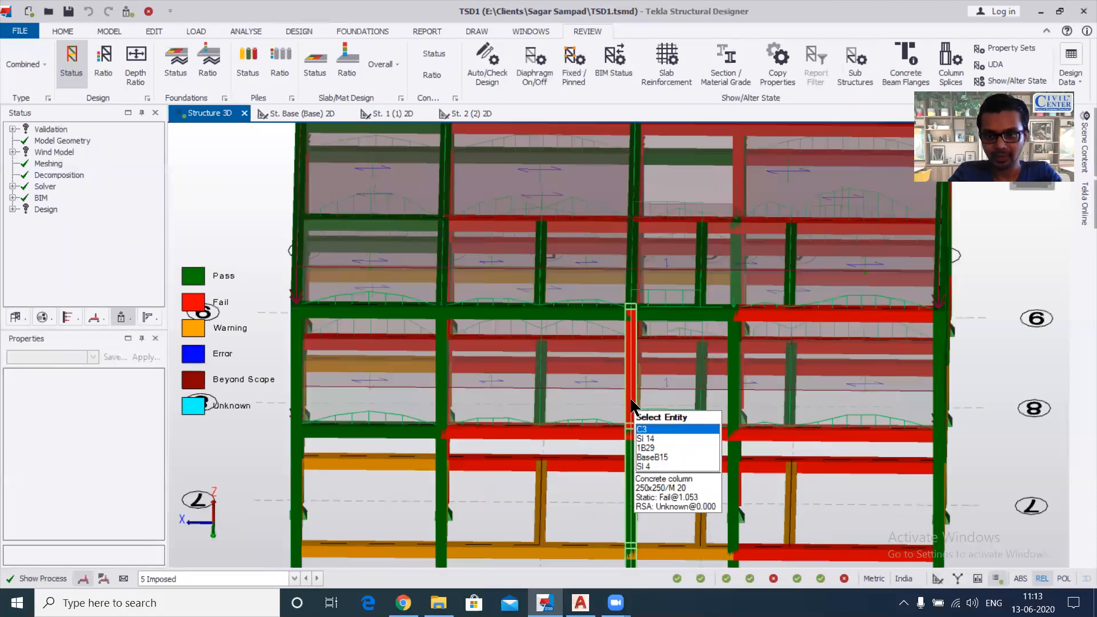
click(632, 506)
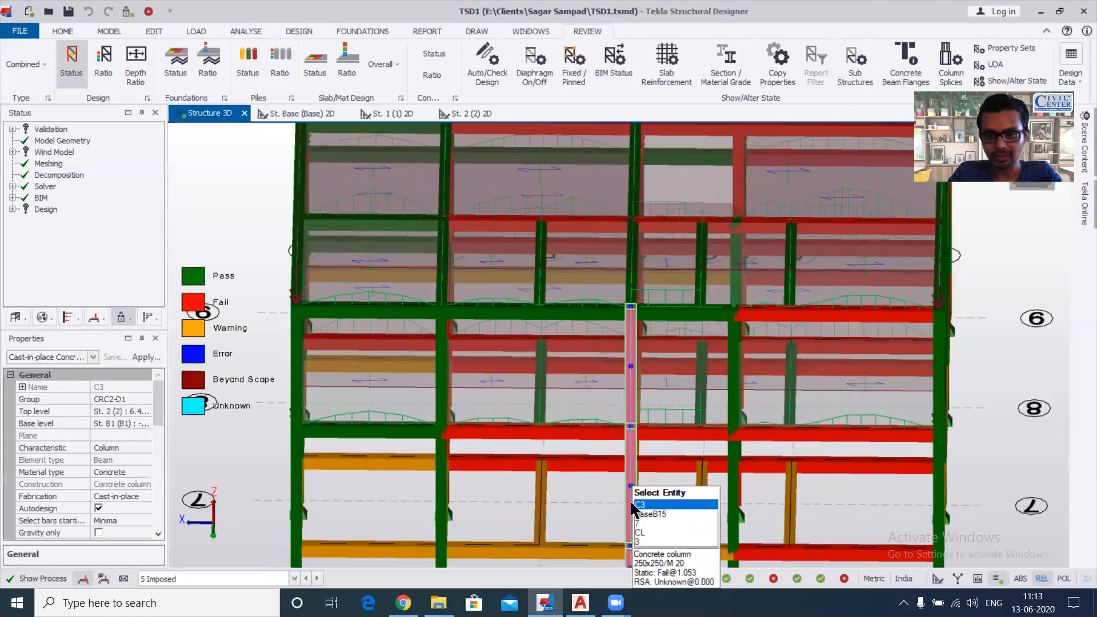
right_click(631, 502)
right_click(696, 379)
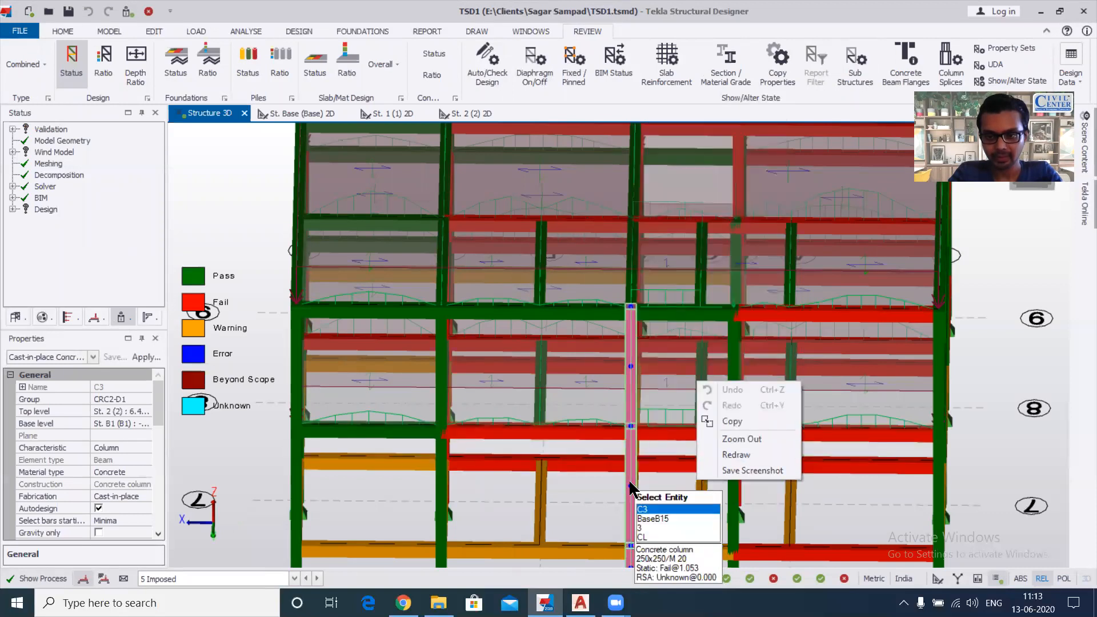
right_drag(631, 486, 630, 482)
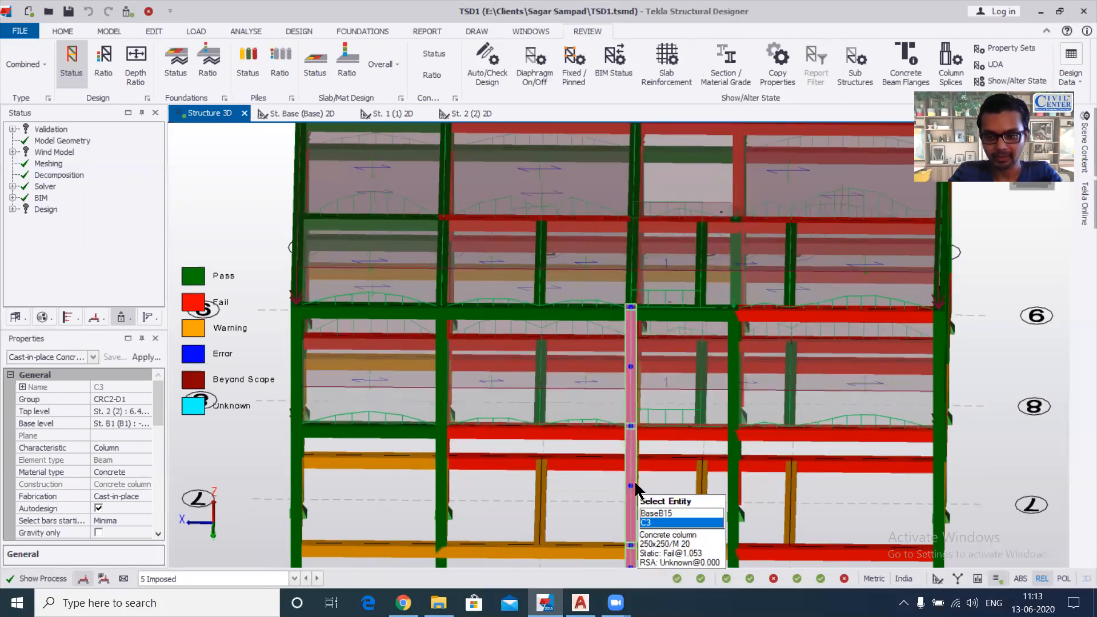
right_click(632, 485)
mouse_move(726, 357)
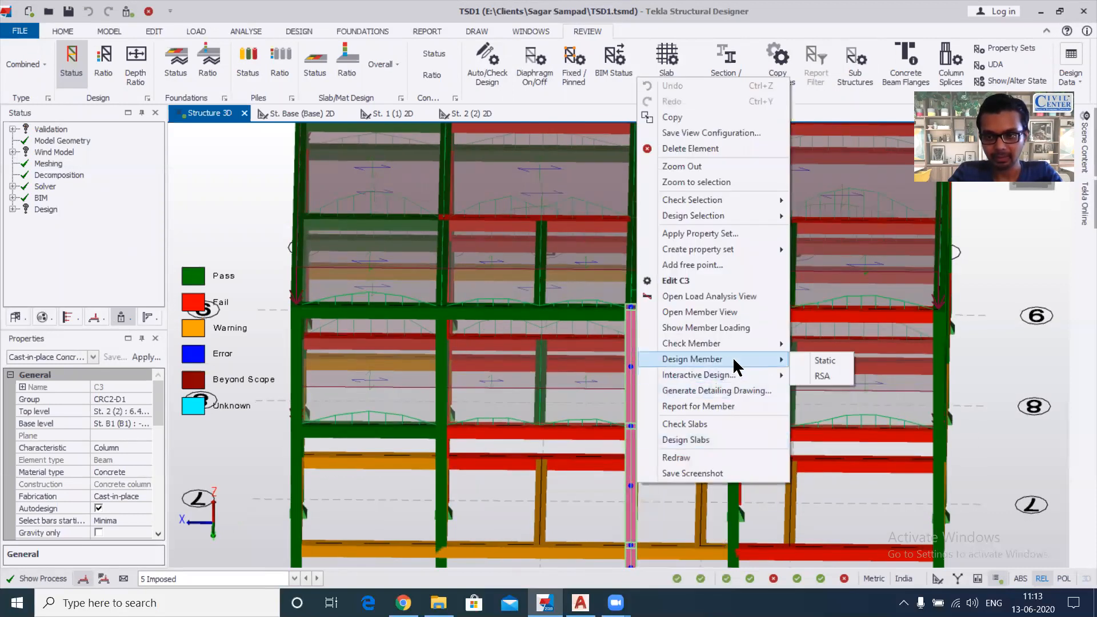
click(825, 362)
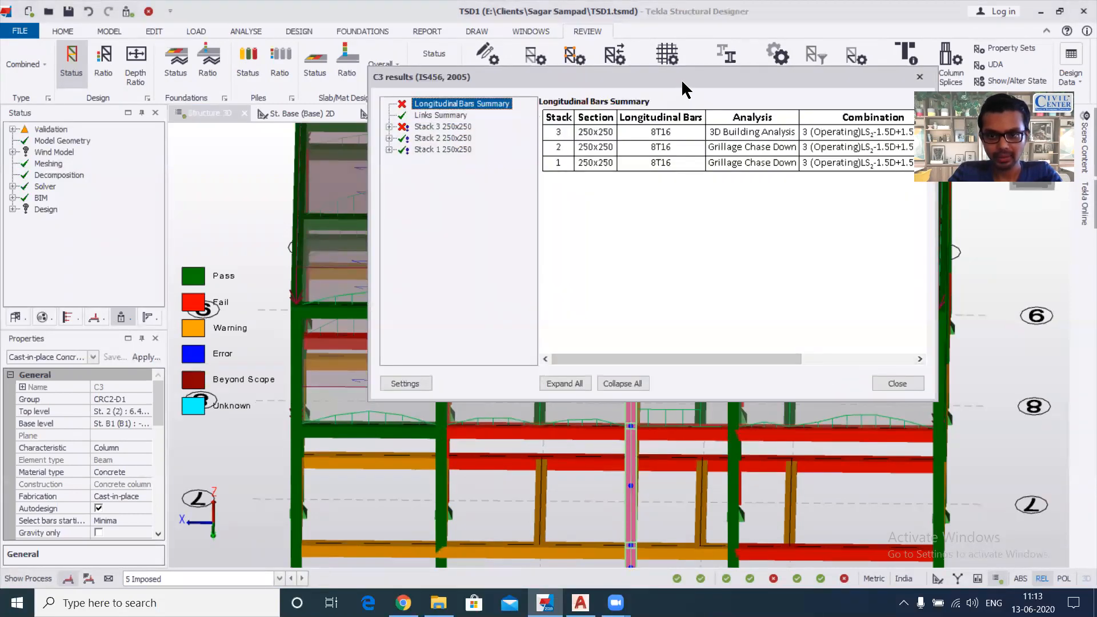
Examine the Stack 3 longitudinal bar results of column C3 under the 3D Building Analysis, and close the results.
drag(681, 78, 521, 151)
click(283, 198)
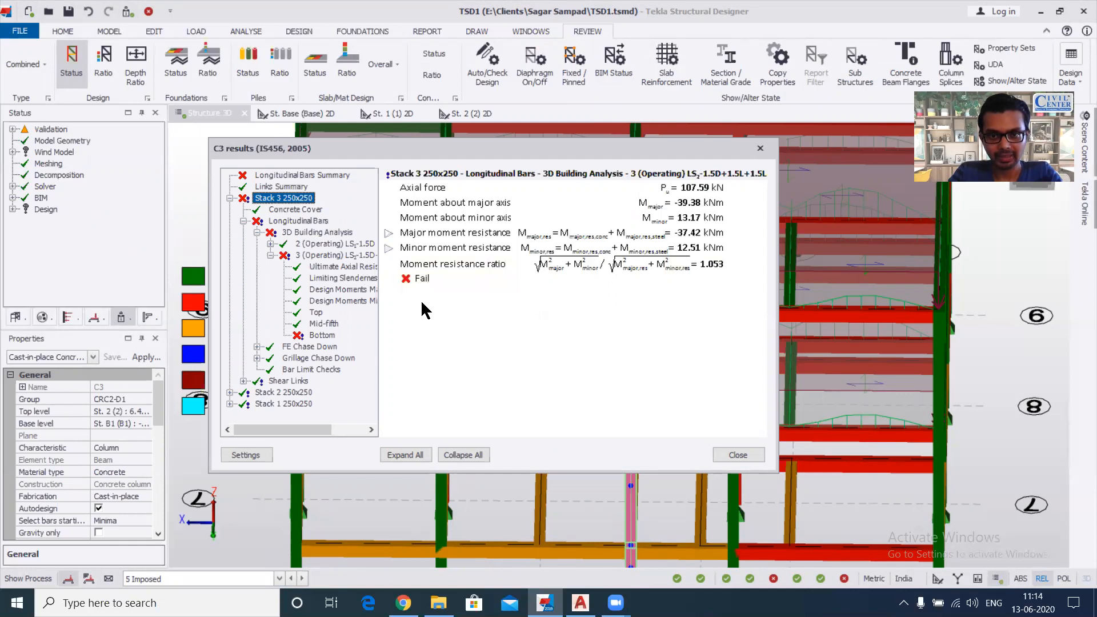
click(270, 255)
click(270, 254)
click(270, 254)
click(270, 254)
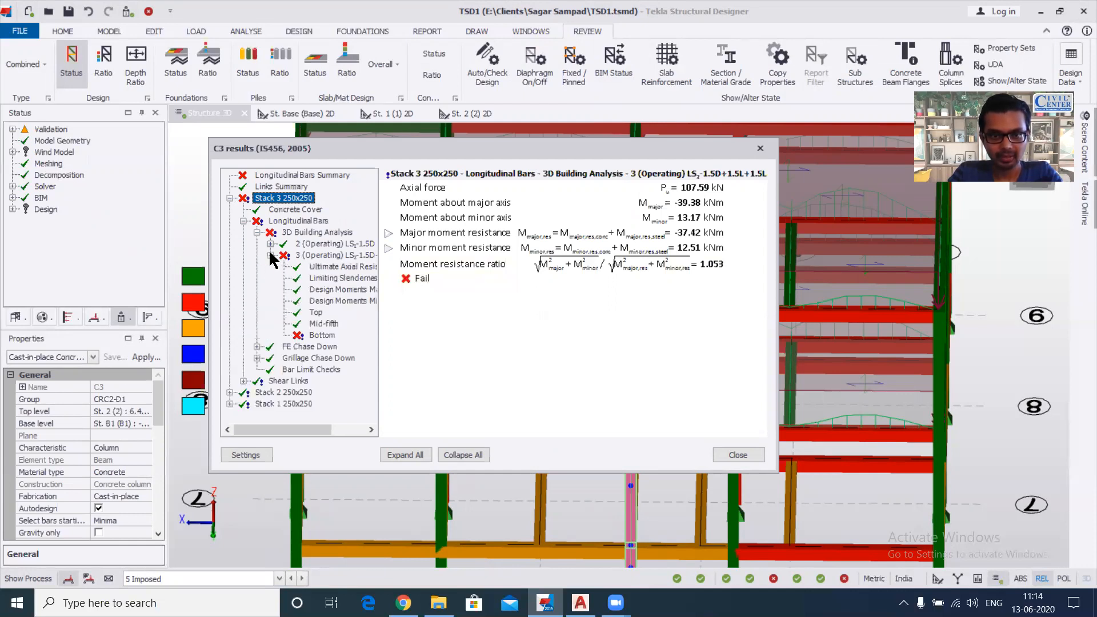
click(760, 149)
Examine the design status of the beams and columns around the whole 3D structure, including the base-level beams.
scroll(603, 398, down, 4)
scroll(623, 466, up, 2)
scroll(619, 468, up, 1)
scroll(619, 468, down, 2)
right_drag(871, 439, 286, 369)
right_drag(858, 468, 1017, 464)
right_drag(434, 450, 507, 454)
middle_drag(468, 454, 667, 460)
right_drag(667, 460, 659, 459)
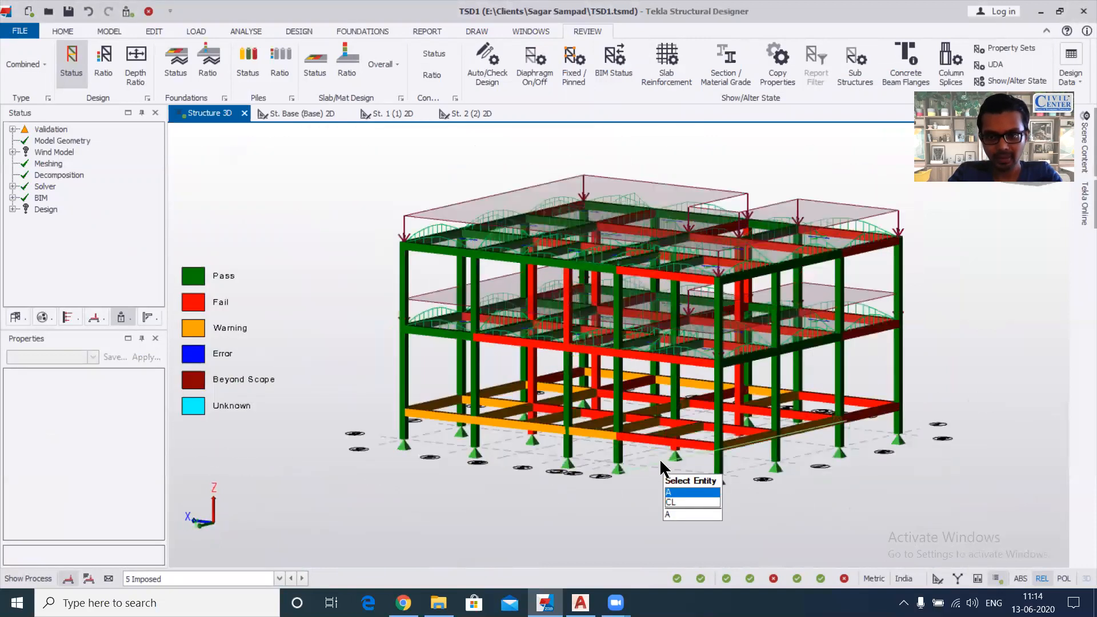
scroll(659, 460, up, 2)
middle_drag(526, 423, 762, 442)
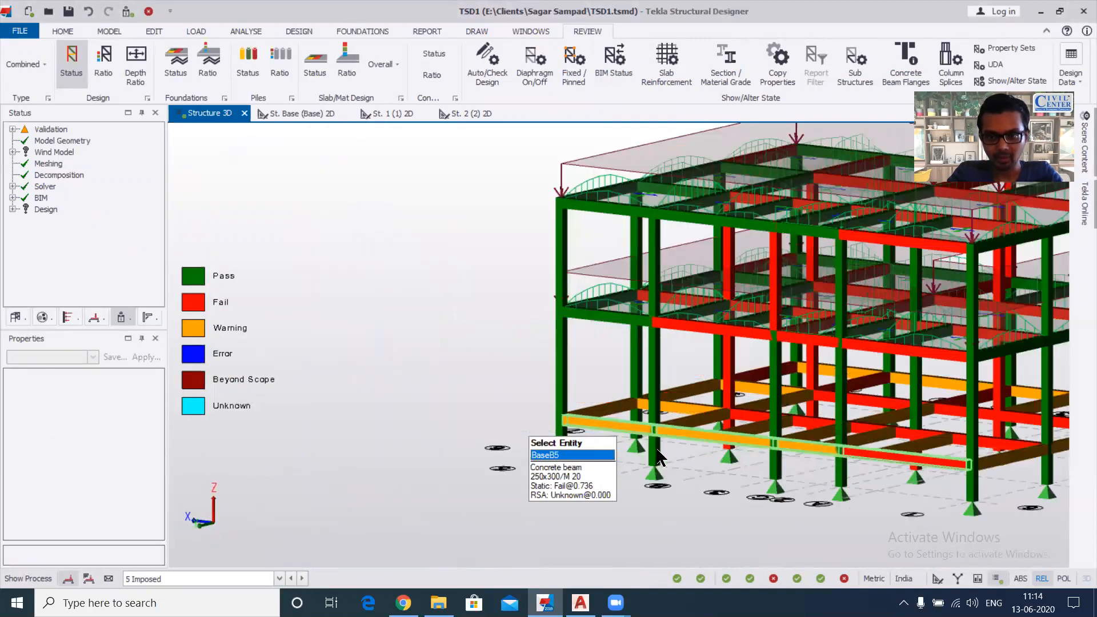
middle_drag(657, 450, 563, 471)
right_drag(564, 471, 875, 478)
scroll(762, 469, down, 2)
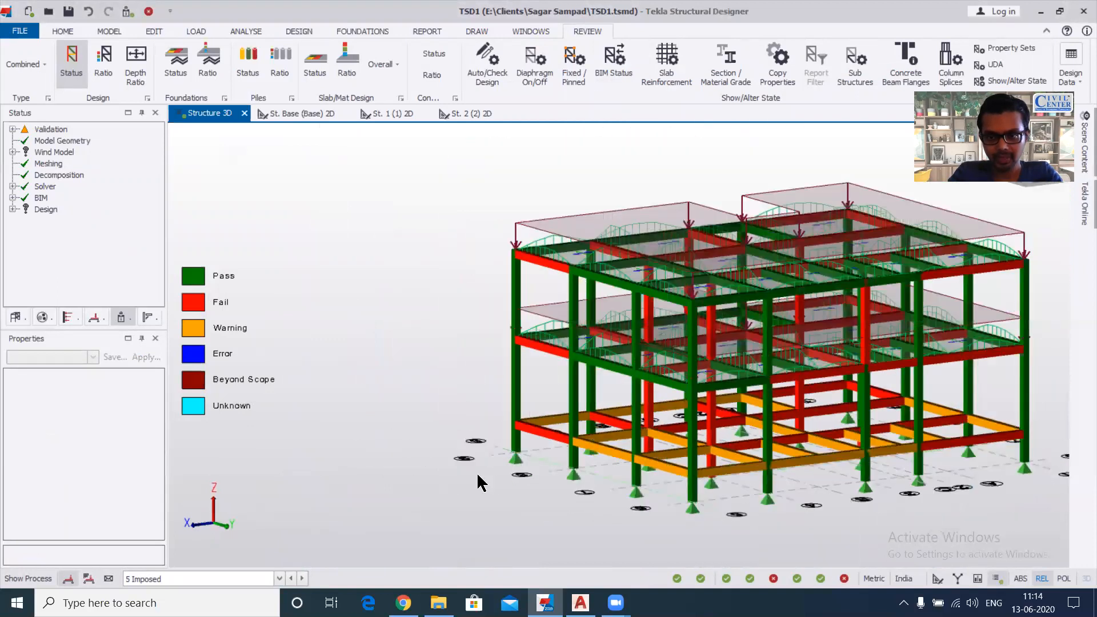
middle_drag(637, 465, 460, 470)
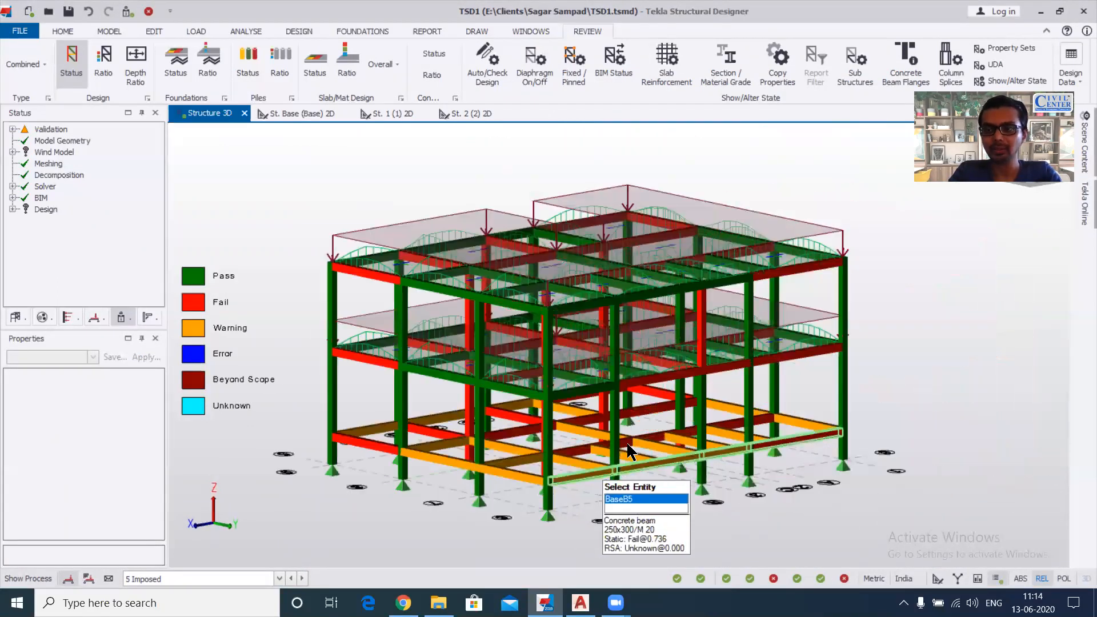